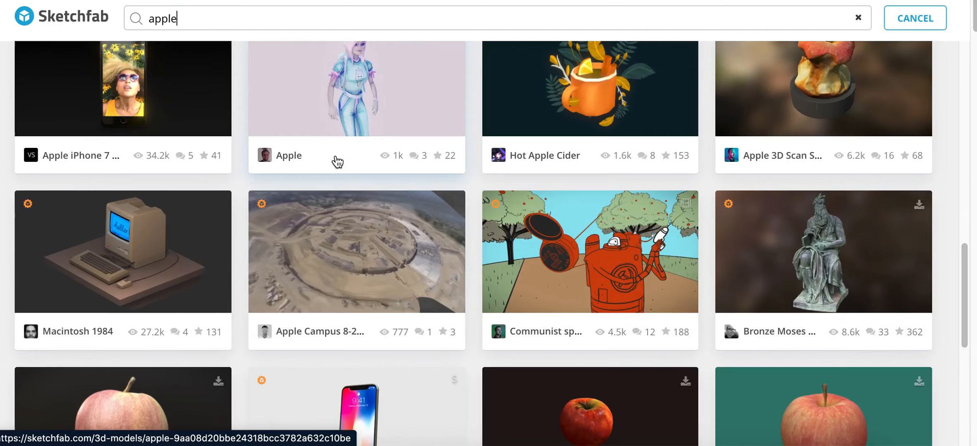
{"action": "scroll", "coordinate": [338, 161], "scroll_direction": "down", "scroll_amount": 10}
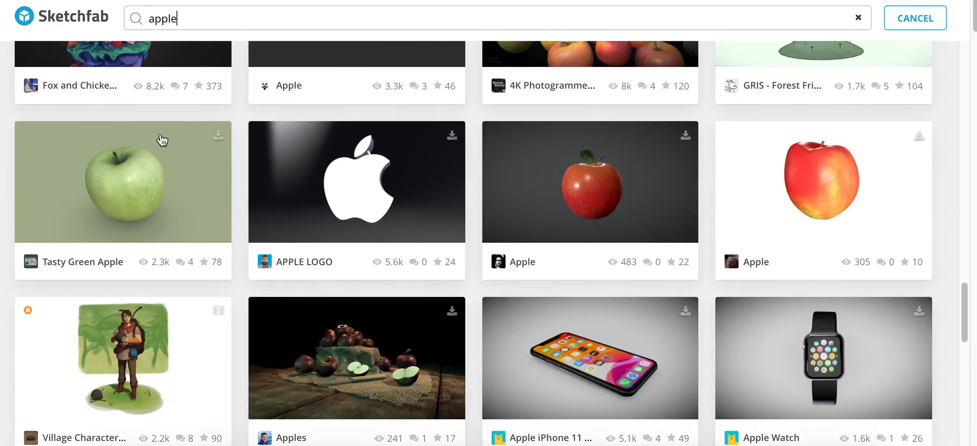
Open the Tasty Green Apple model from the apple results in fullscreen and adjust its viewing angle and lighting.
{"action": "left_click", "coordinate": [143, 163]}
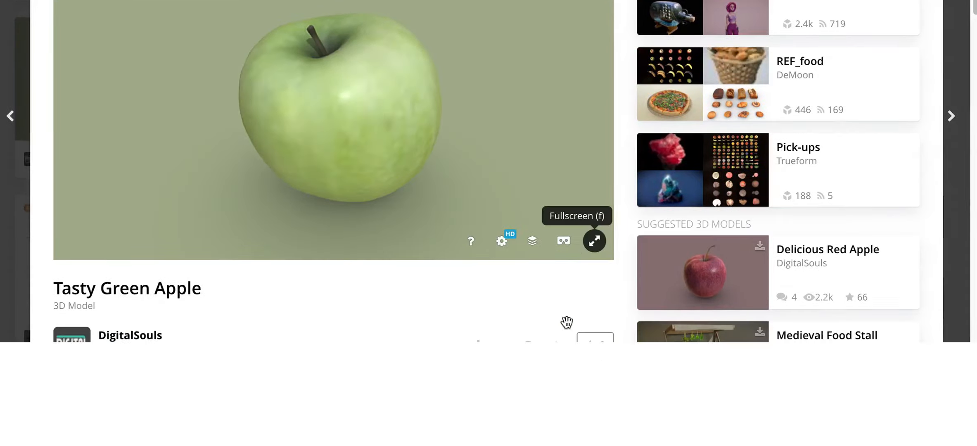
{"action": "key", "text": "f"}
{"action": "left_click_drag", "start_coordinate": [565, 264], "coordinate": [544, 306]}
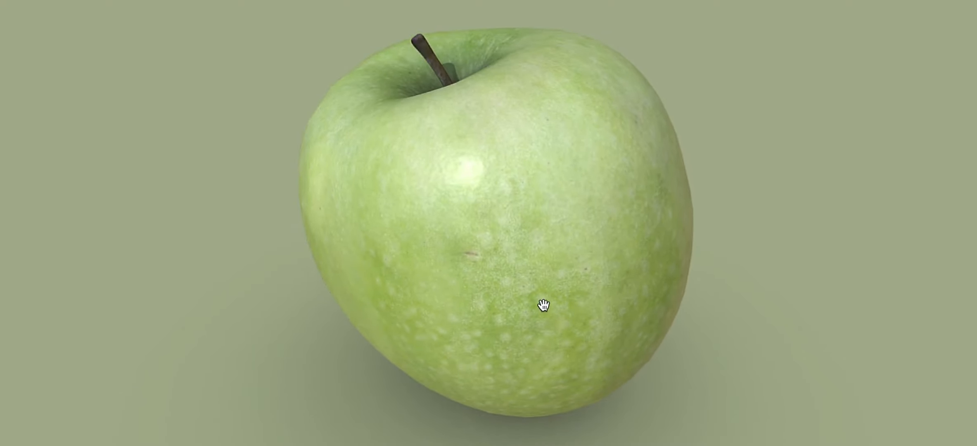
{"action": "left_click_drag", "start_coordinate": [571, 258], "coordinate": [490, 266]}
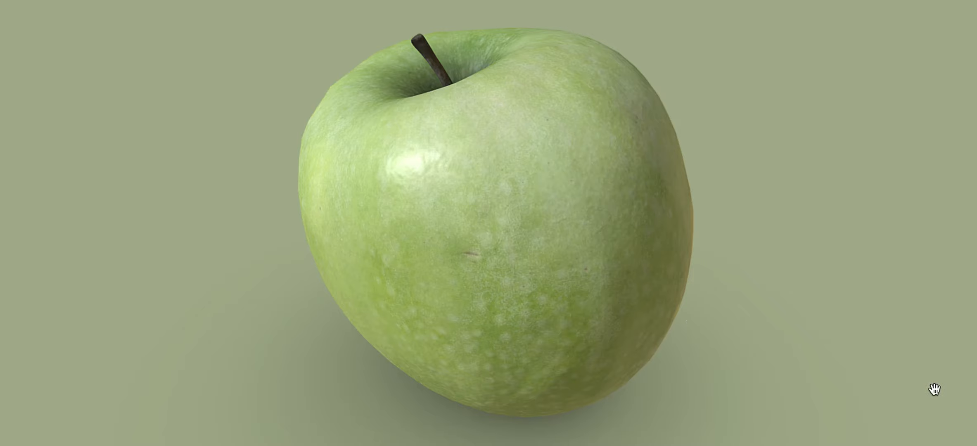
Capture a screenshot of the fullscreen green apple and leave the fullscreen view.
{"action": "key", "text": "super+shift+3"}
{"action": "scroll", "coordinate": [935, 390], "scroll_direction": "up", "scroll_amount": 3}
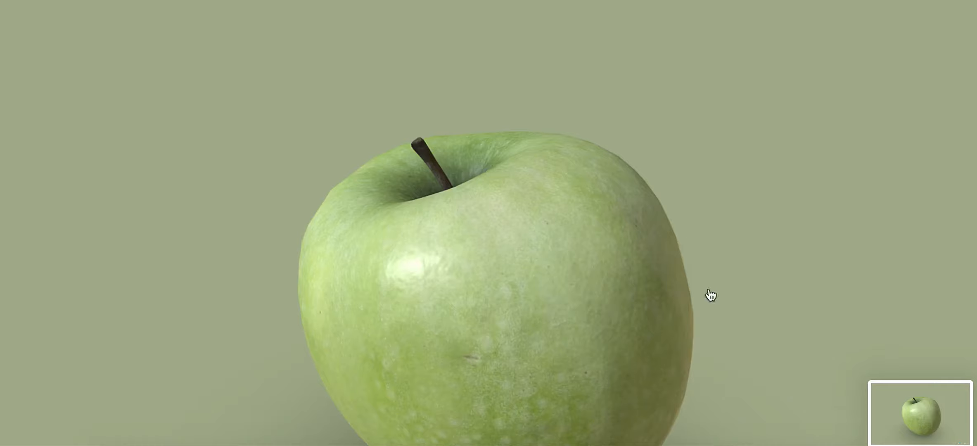
{"action": "key", "text": "Escape"}
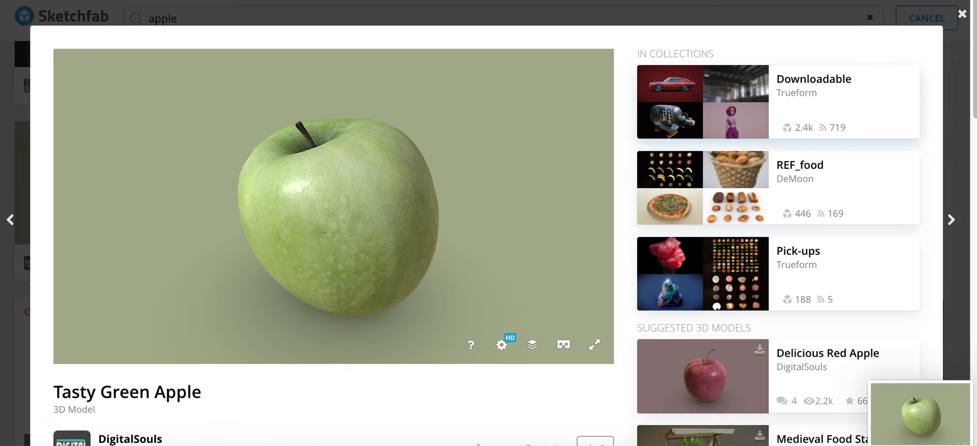
Switch to Pixlr and open the apple screenshot ending in 45 AM from the Desktop at its original 2560 x 1600 size.
{"action": "key", "text": "ctrl+Tab"}
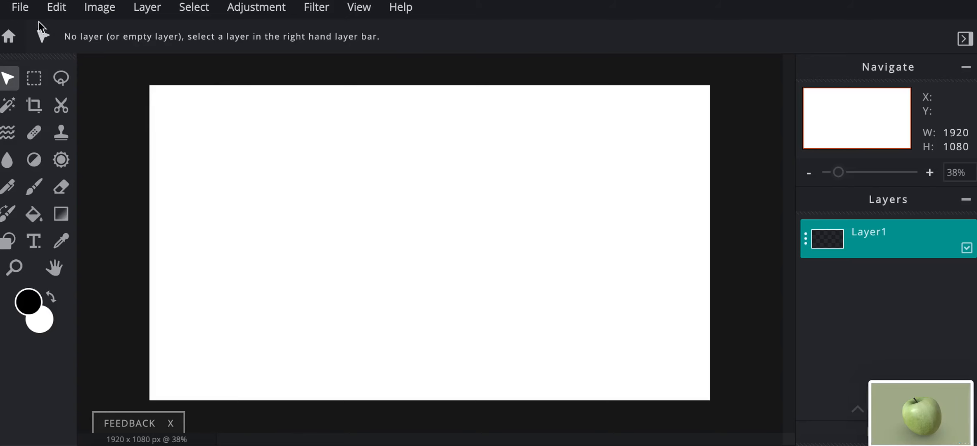
{"action": "left_click", "coordinate": [20, 8]}
{"action": "left_click", "coordinate": [34, 40]}
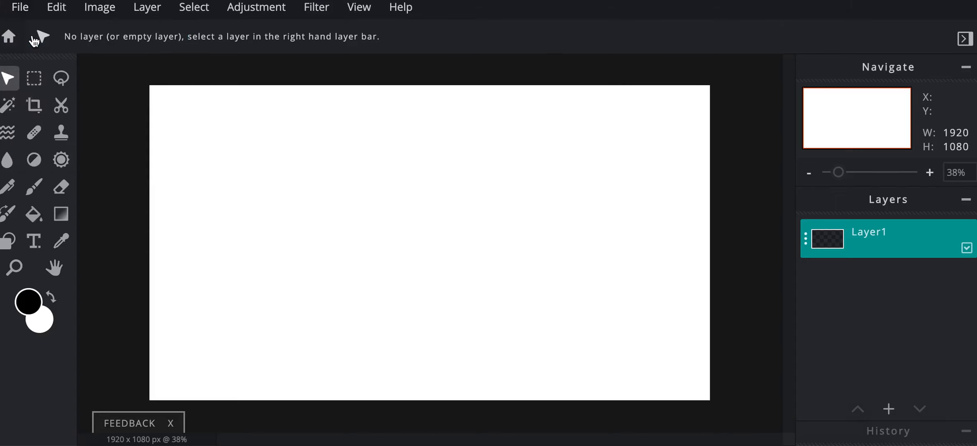
{"action": "left_click", "coordinate": [376, 35]}
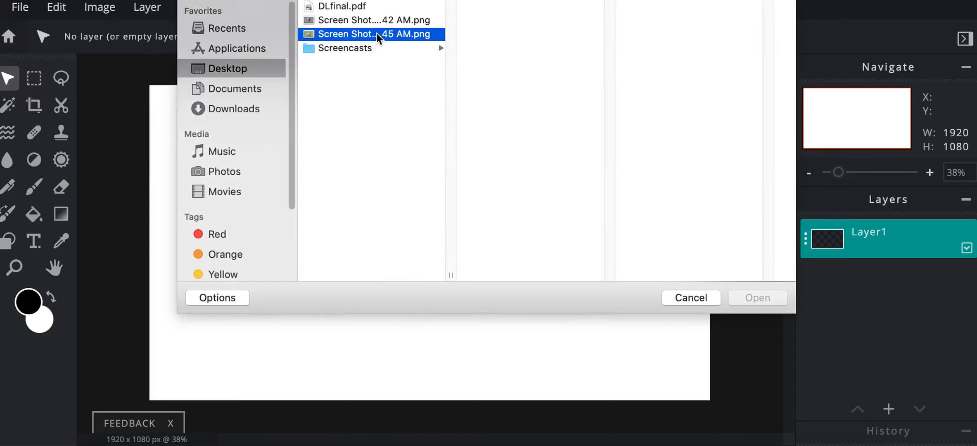
{"action": "left_click", "coordinate": [748, 300]}
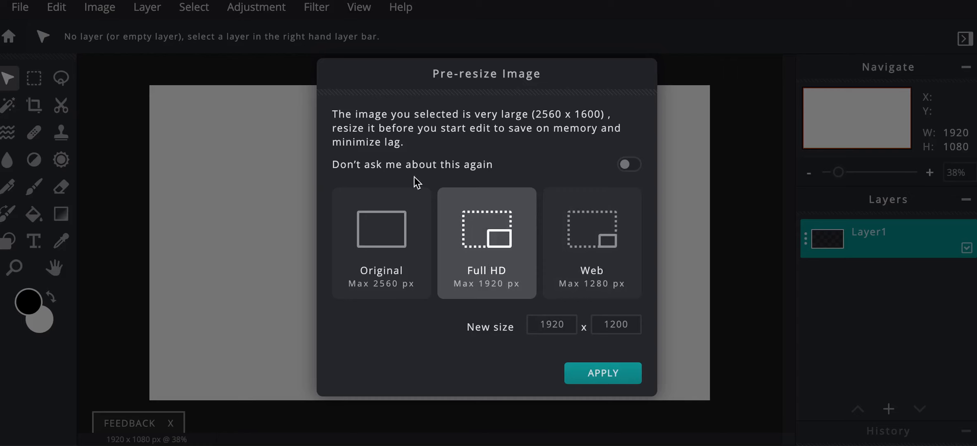
{"action": "left_click", "coordinate": [381, 241]}
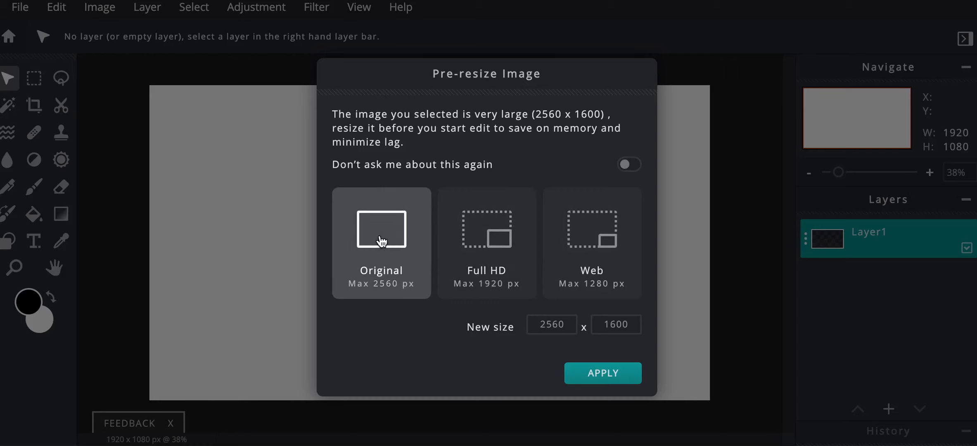
{"action": "left_click", "coordinate": [592, 374]}
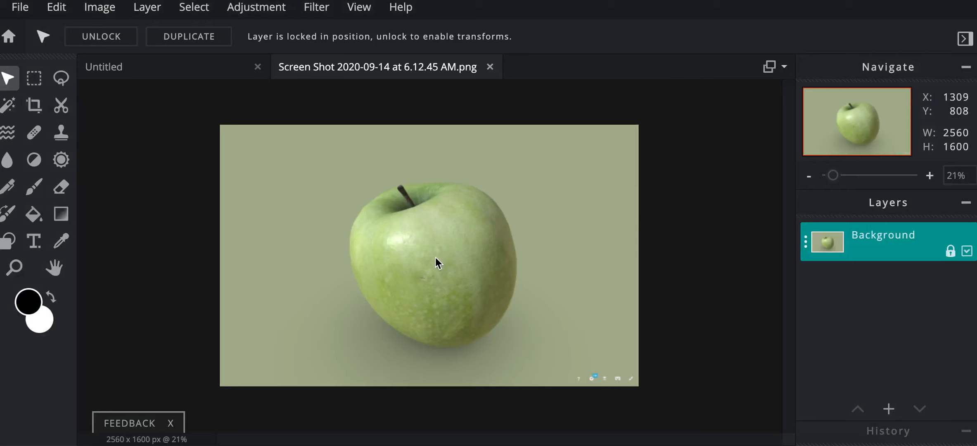
Crop the screenshot closely around the apple to about 1146 x 1116 px.
{"action": "left_click", "coordinate": [34, 105]}
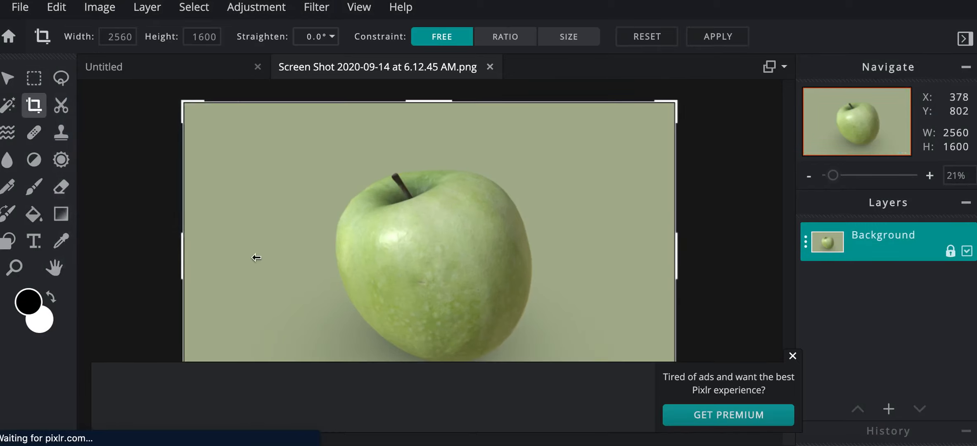
{"action": "left_click", "coordinate": [792, 356]}
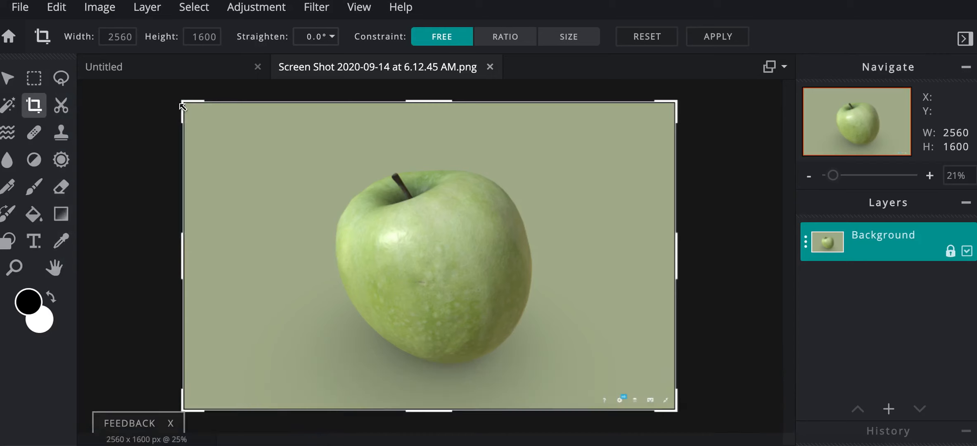
{"action": "left_click_drag", "start_coordinate": [181, 103], "coordinate": [322, 157]}
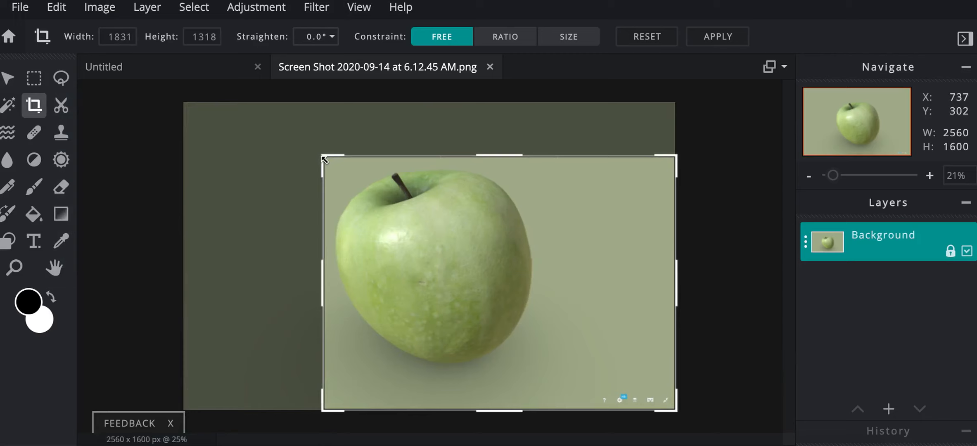
{"action": "left_click_drag", "start_coordinate": [679, 410], "coordinate": [547, 370]}
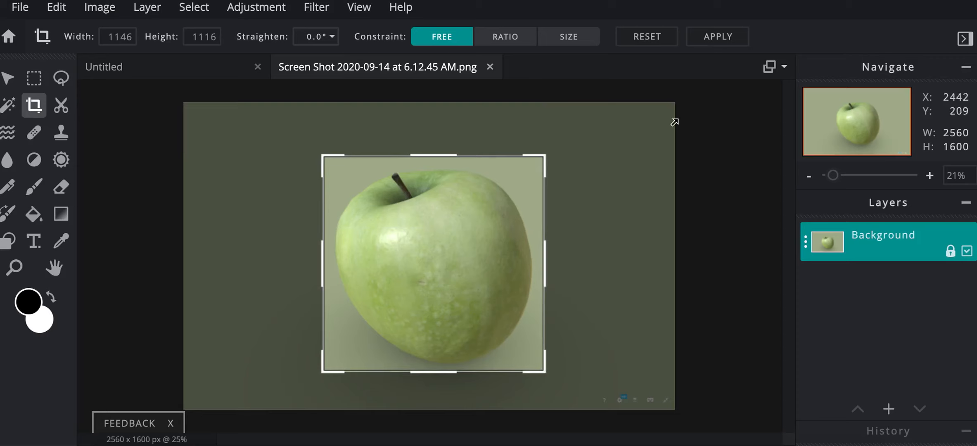
{"action": "left_click", "coordinate": [709, 42]}
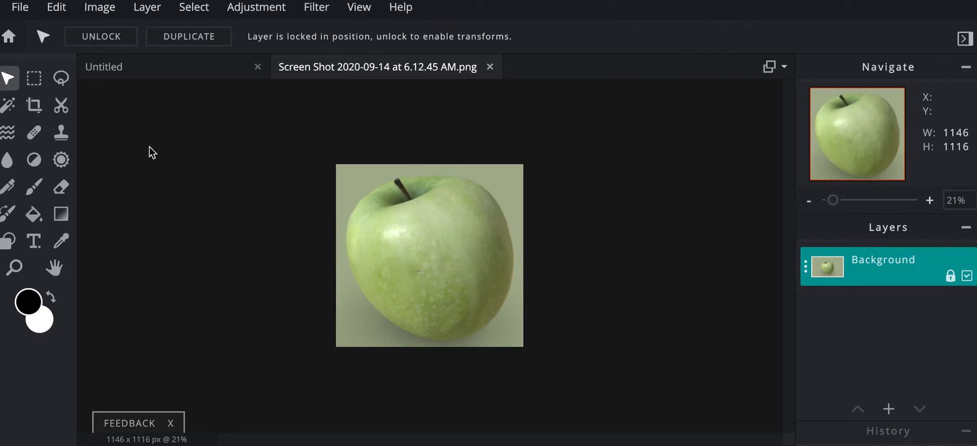
Save the cropped apple as a JPG named AppleRef and dismiss the save dialog.
{"action": "left_click", "coordinate": [22, 8]}
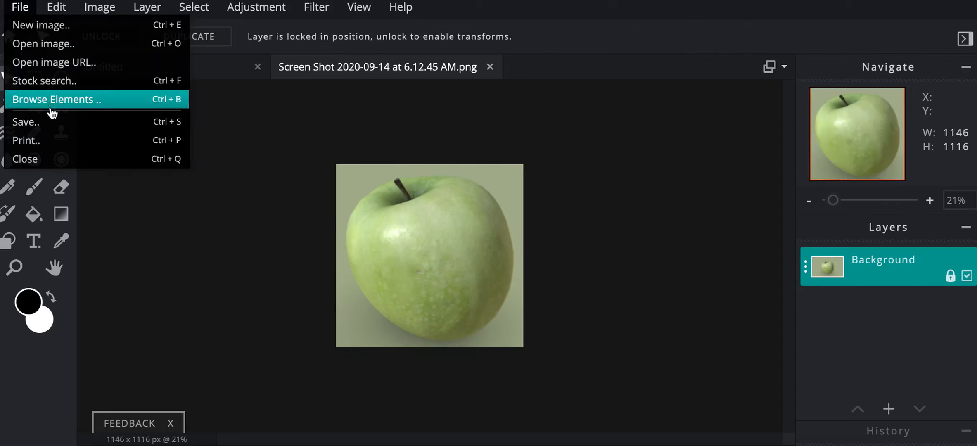
{"action": "left_click", "coordinate": [52, 122]}
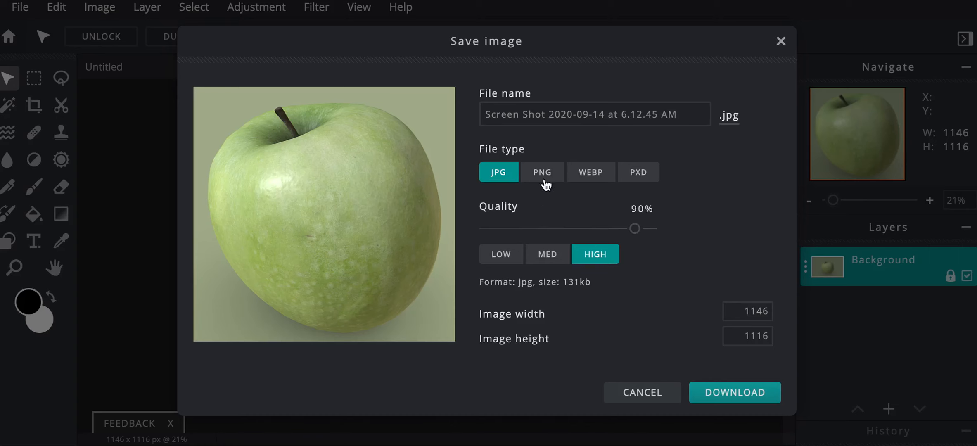
{"action": "left_click", "coordinate": [680, 118]}
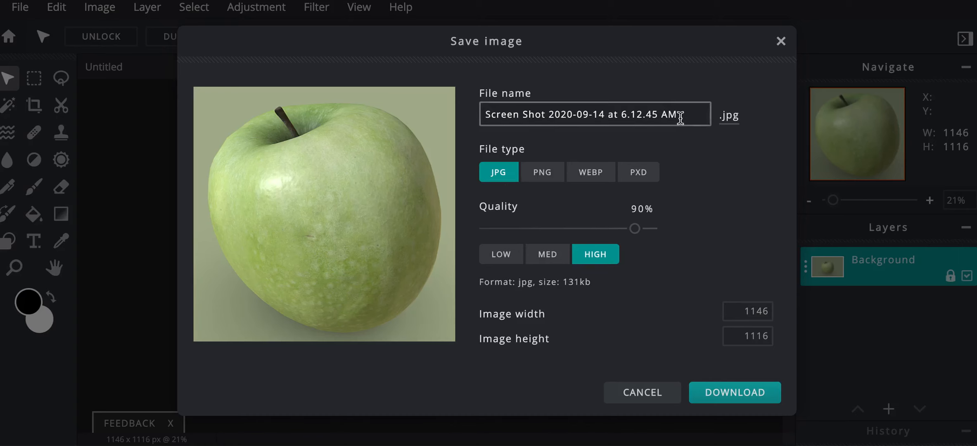
{"action": "left_click_drag", "start_coordinate": [676, 116], "coordinate": [443, 120]}
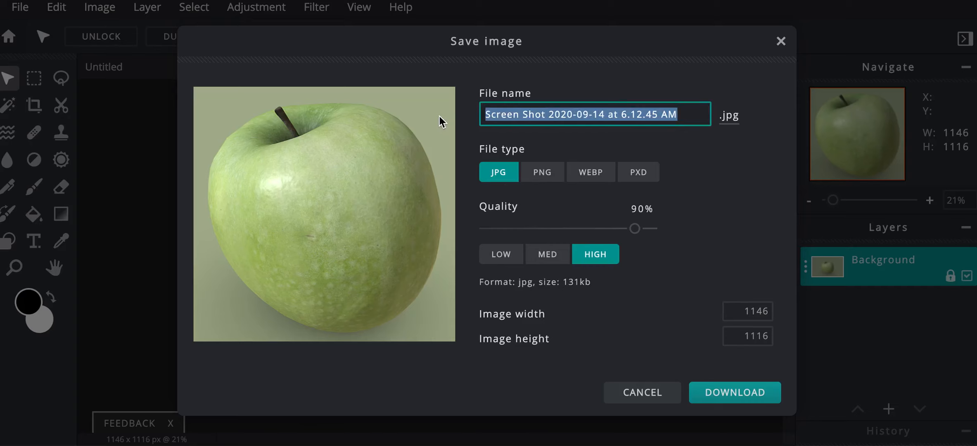
{"action": "type", "text": "AppleRe"}
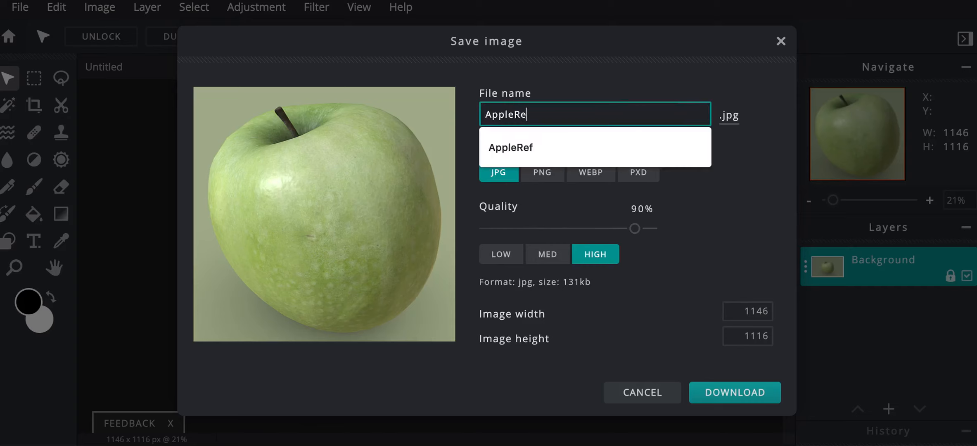
{"action": "type", "text": "f"}
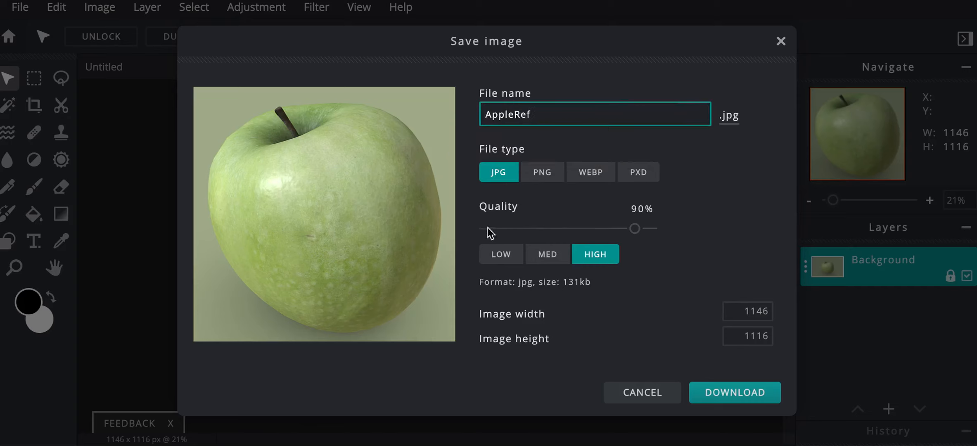
{"action": "left_click", "coordinate": [719, 393]}
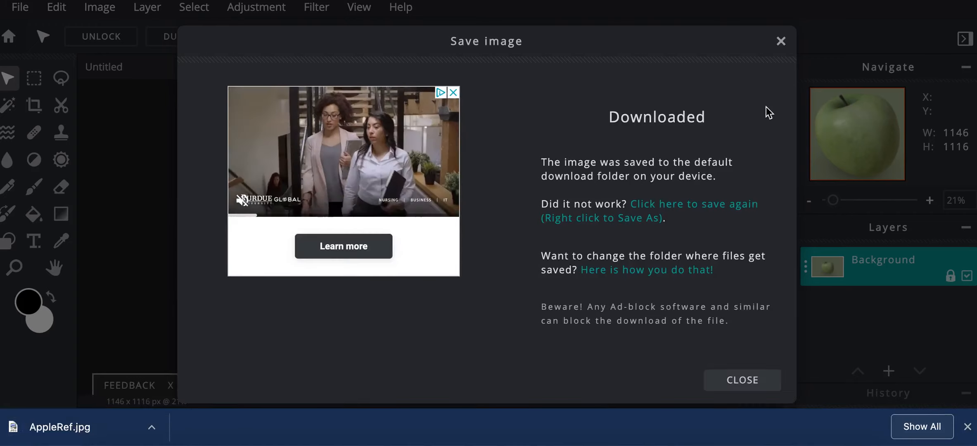
{"action": "left_click", "coordinate": [781, 41]}
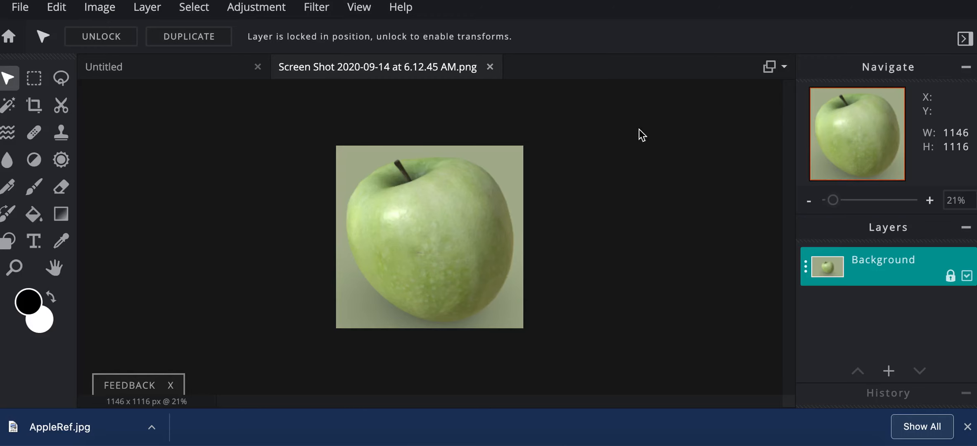
Close the cropped screenshot document and return to the blank Untitled canvas.
{"action": "left_click", "coordinate": [489, 67]}
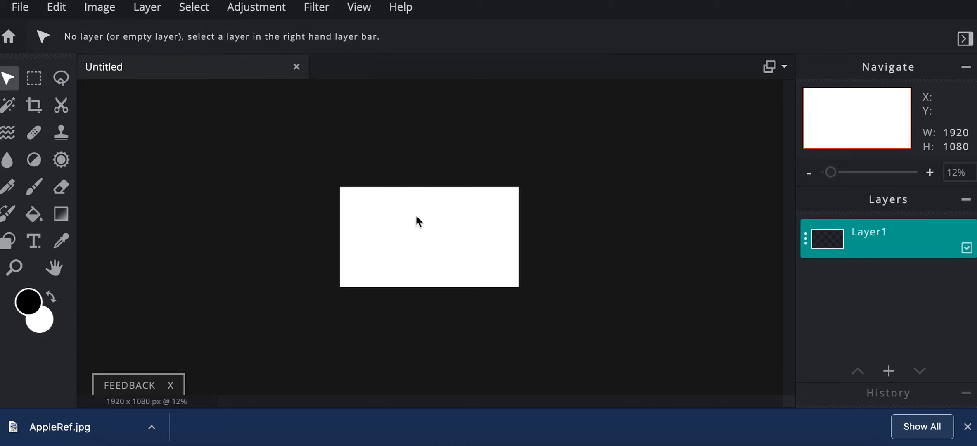
{"action": "scroll", "coordinate": [426, 223], "scroll_direction": "up", "scroll_amount": 5}
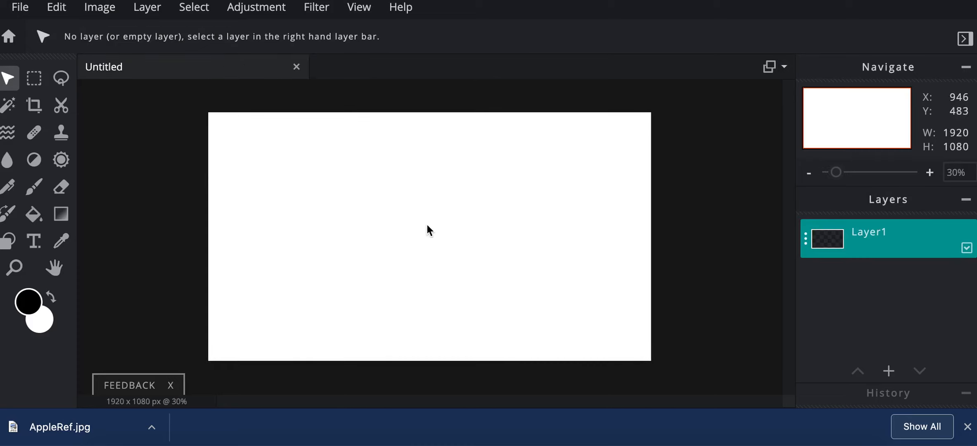
{"action": "scroll", "coordinate": [426, 223], "scroll_direction": "up", "scroll_amount": 1}
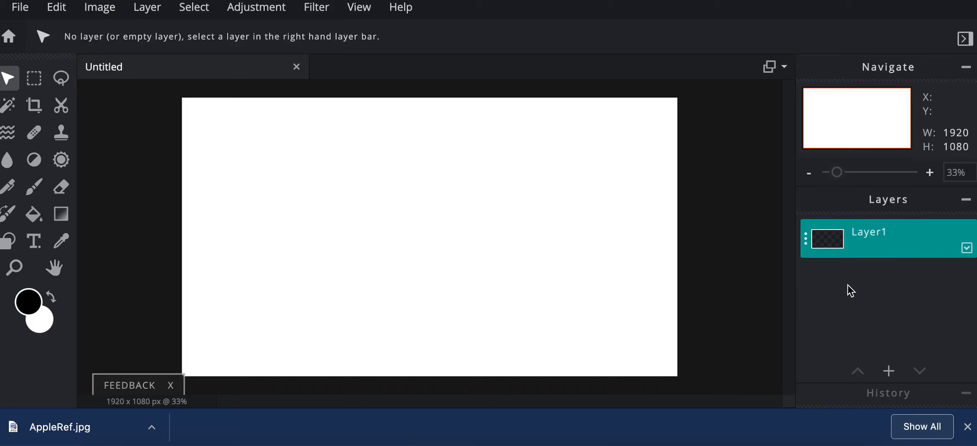
{"action": "left_click", "coordinate": [965, 395]}
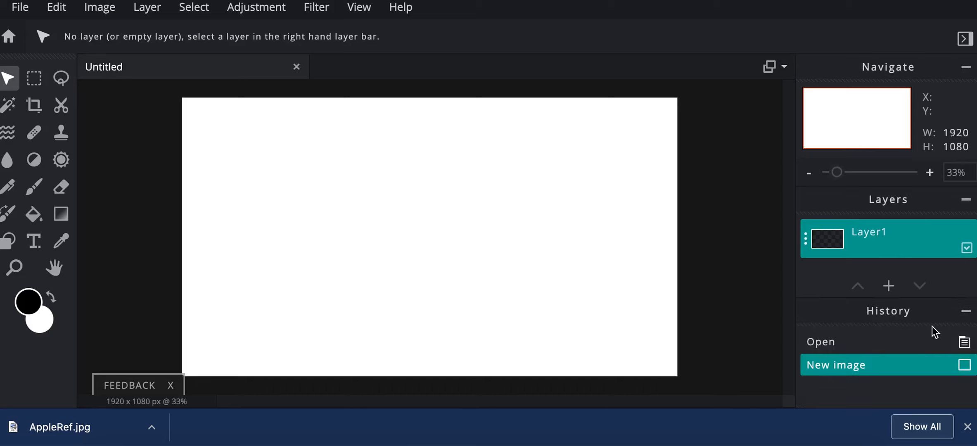
{"action": "left_click", "coordinate": [965, 316]}
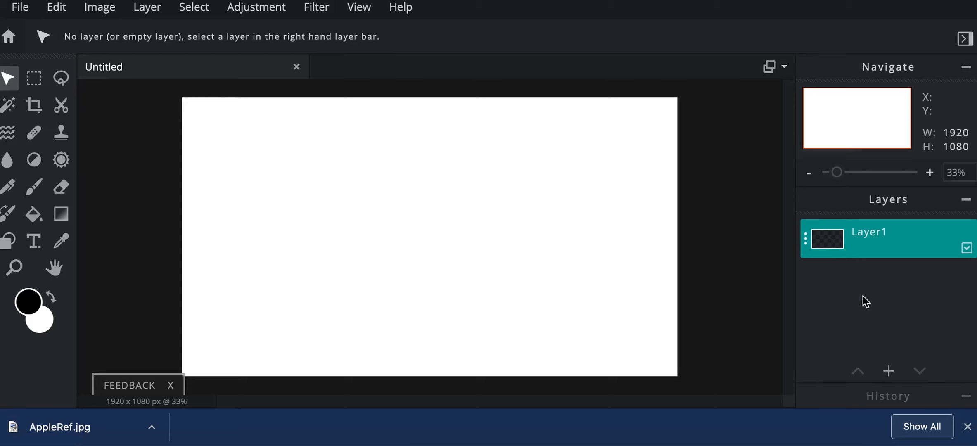
Add AppleRef.jpg from the Downloads folder to the Untitled canvas as an image layer.
{"action": "left_click", "coordinate": [892, 376]}
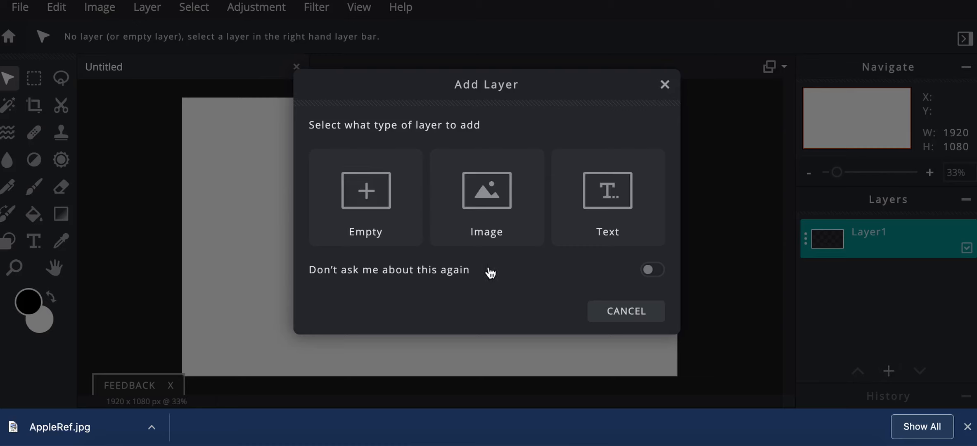
{"action": "left_click", "coordinate": [486, 200]}
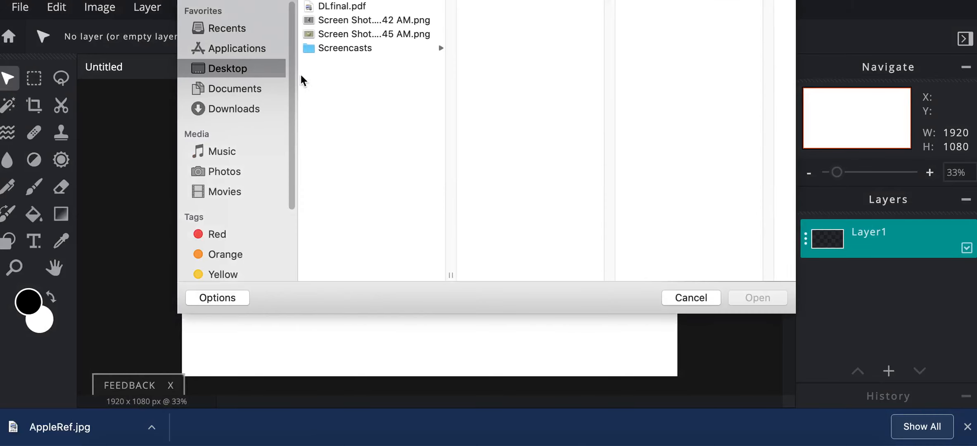
{"action": "left_click", "coordinate": [239, 109]}
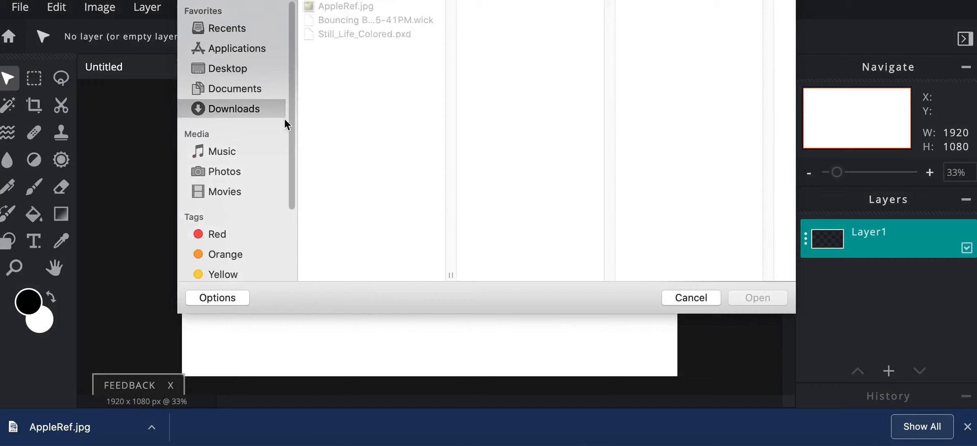
{"action": "left_click", "coordinate": [350, 7]}
{"action": "double_click", "coordinate": [353, 10]}
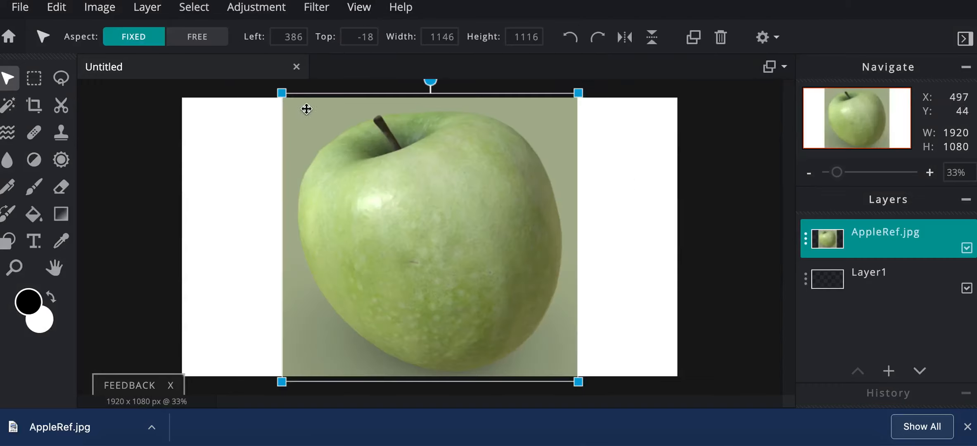
Scale down the AppleRef.jpg layer with fixed aspect and reposition it on the canvas.
{"action": "left_click_drag", "start_coordinate": [283, 94], "coordinate": [363, 172]}
{"action": "left_click_drag", "start_coordinate": [436, 248], "coordinate": [534, 210]}
{"action": "left_click_drag", "start_coordinate": [455, 121], "coordinate": [430, 101]}
{"action": "left_click_drag", "start_coordinate": [433, 334], "coordinate": [427, 339]}
{"action": "left_click_drag", "start_coordinate": [497, 286], "coordinate": [510, 300]}
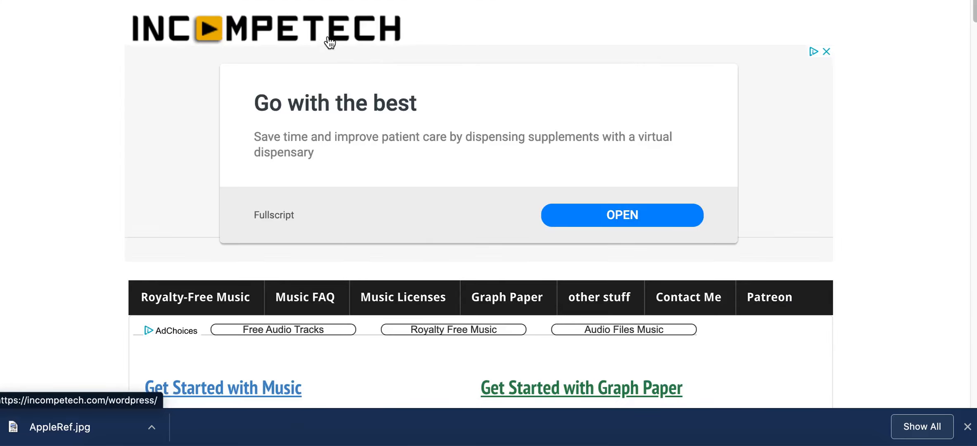
Look over the Incompetech home page and open its Graph Paper collection.
{"action": "scroll", "coordinate": [98, 157], "scroll_direction": "down", "scroll_amount": 7}
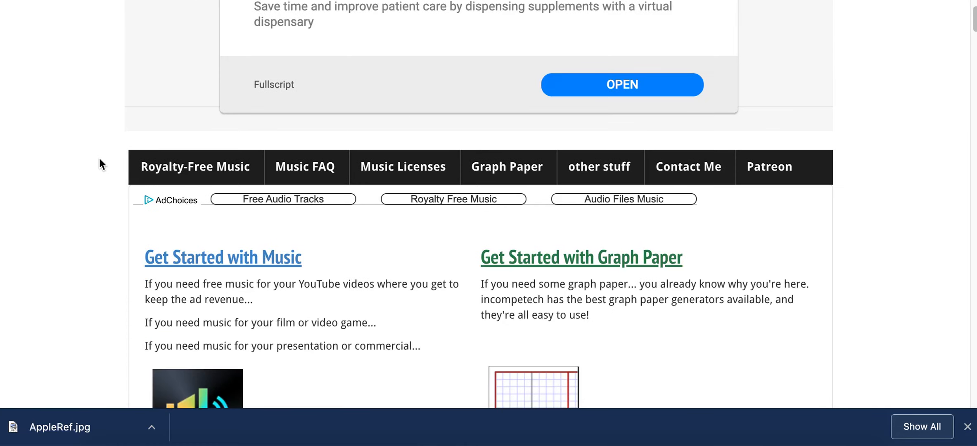
{"action": "scroll", "coordinate": [99, 164], "scroll_direction": "down", "scroll_amount": 3}
{"action": "scroll", "coordinate": [98, 164], "scroll_direction": "up", "scroll_amount": 7}
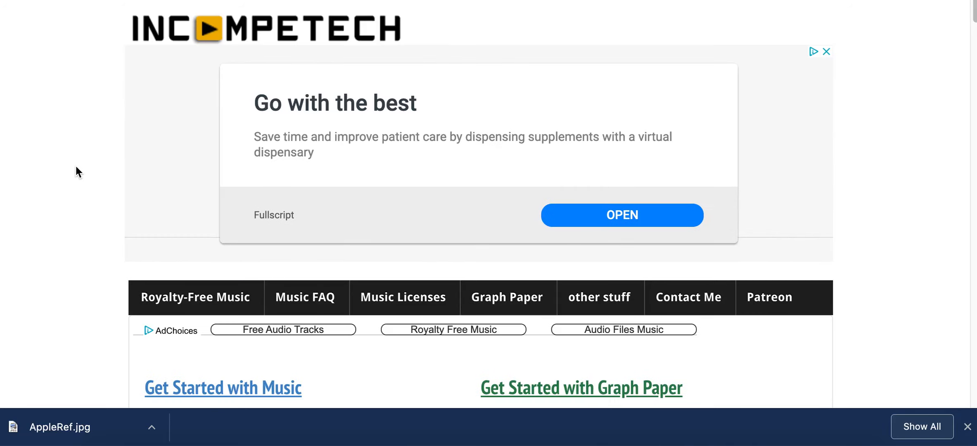
{"action": "scroll", "coordinate": [120, 183], "scroll_direction": "down", "scroll_amount": 3}
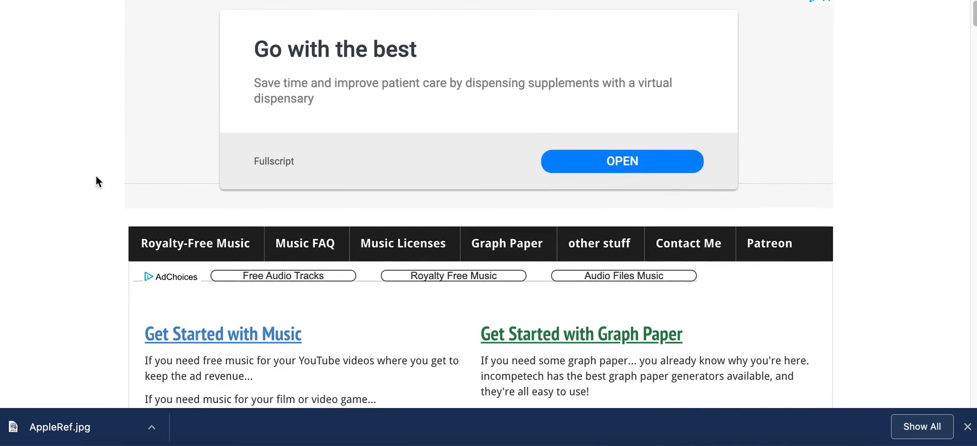
{"action": "scroll", "coordinate": [85, 180], "scroll_direction": "down", "scroll_amount": 3}
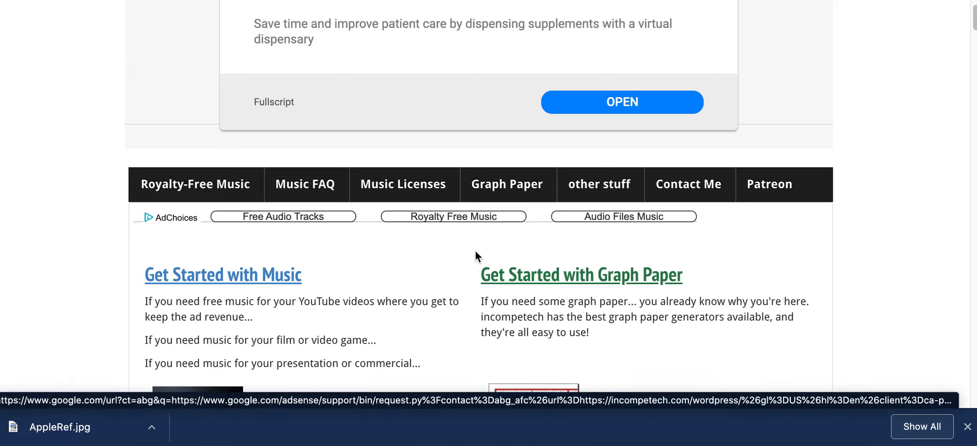
{"action": "left_click", "coordinate": [513, 194]}
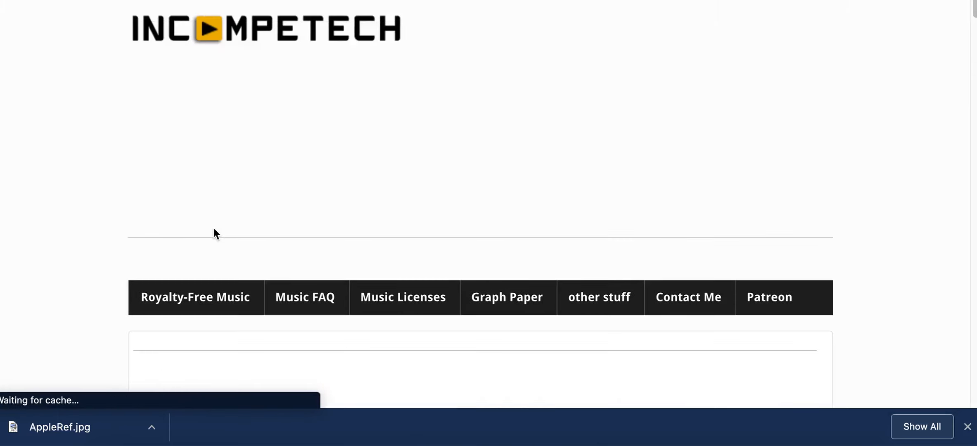
Browse the graph paper templates and open the Simple Boxes generator under Plain Grids.
{"action": "scroll", "coordinate": [86, 187], "scroll_direction": "down", "scroll_amount": 5}
{"action": "scroll", "coordinate": [86, 188], "scroll_direction": "down", "scroll_amount": 5}
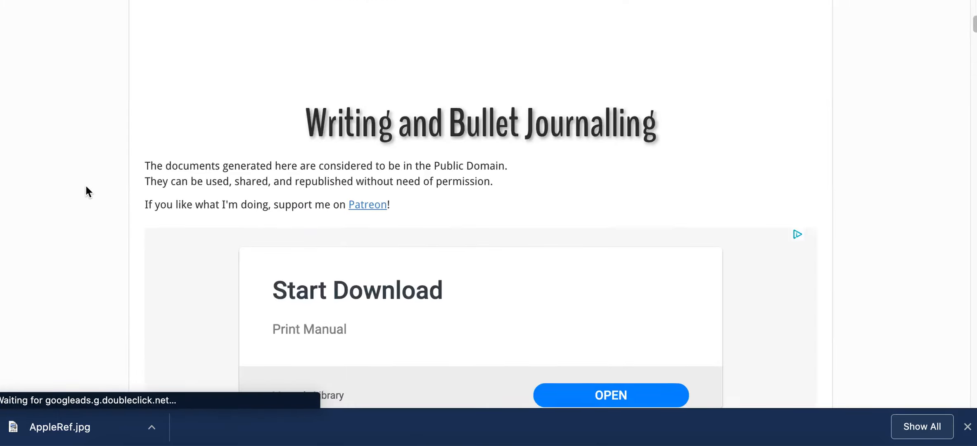
{"action": "scroll", "coordinate": [90, 168], "scroll_direction": "down", "scroll_amount": 12}
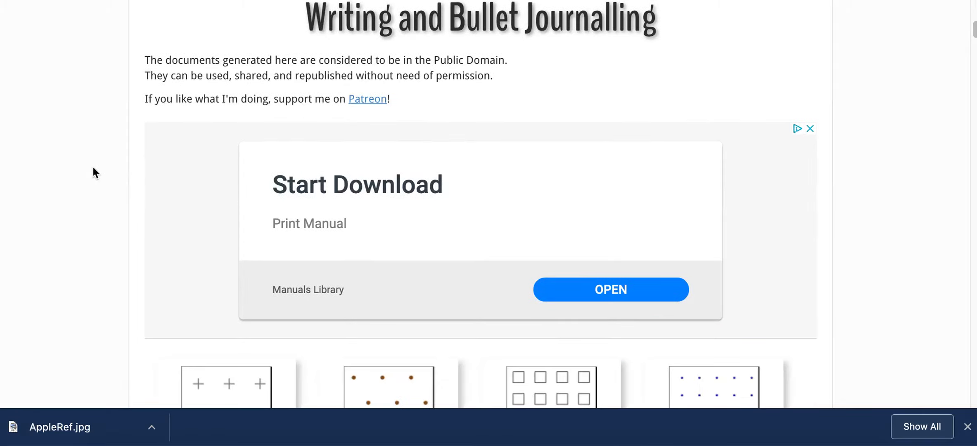
{"action": "scroll", "coordinate": [90, 168], "scroll_direction": "down", "scroll_amount": 15}
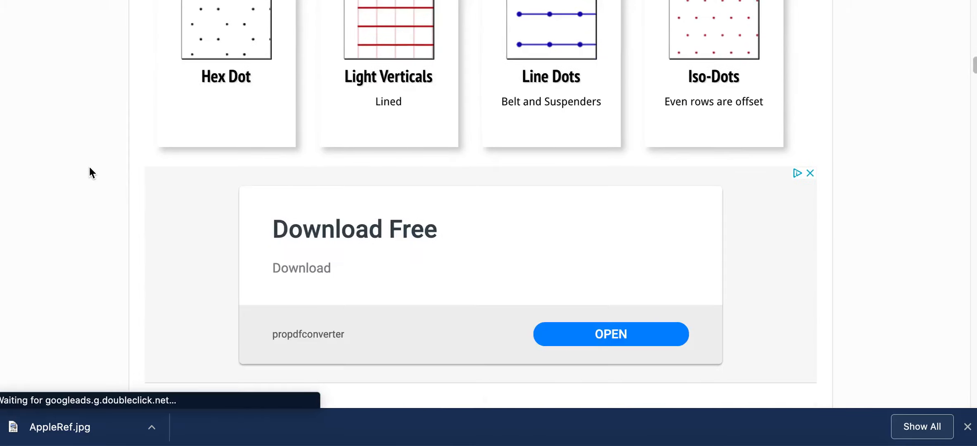
{"action": "scroll", "coordinate": [90, 171], "scroll_direction": "down", "scroll_amount": 6}
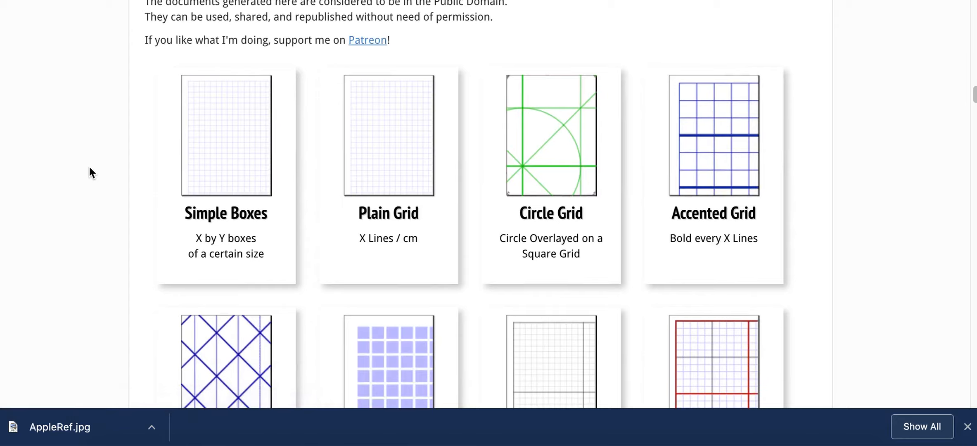
{"action": "scroll", "coordinate": [89, 167], "scroll_direction": "down", "scroll_amount": 15}
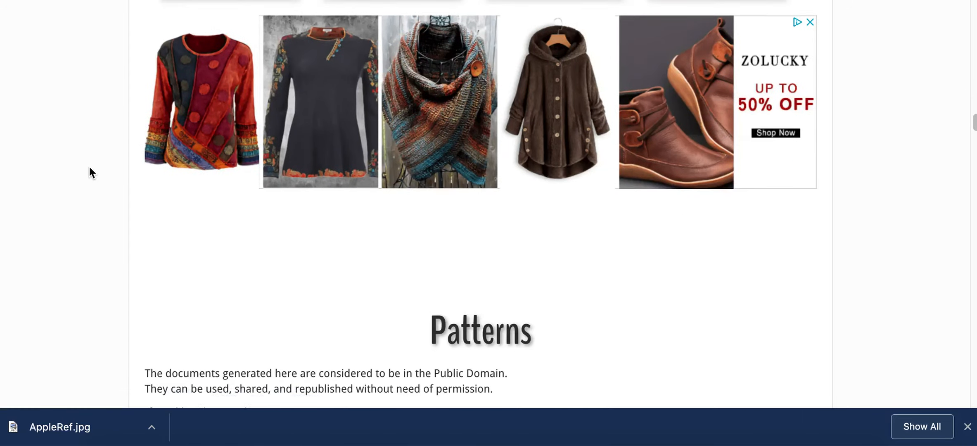
{"action": "scroll", "coordinate": [90, 168], "scroll_direction": "down", "scroll_amount": 10}
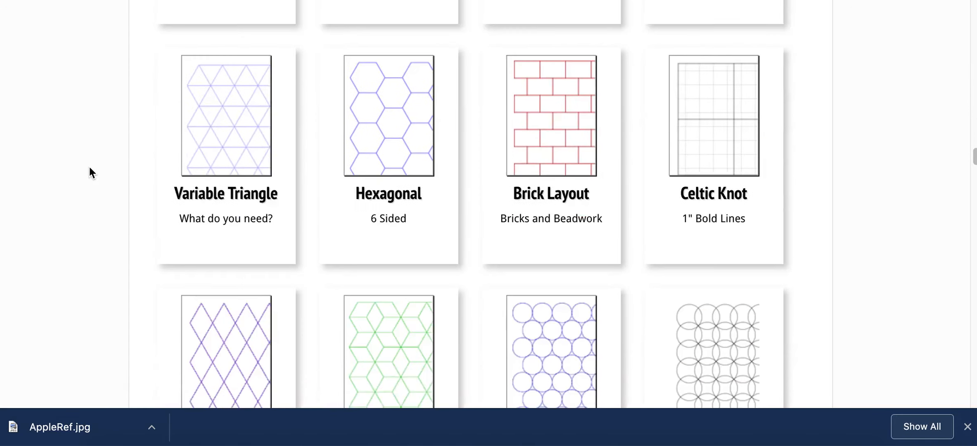
{"action": "scroll", "coordinate": [89, 168], "scroll_direction": "up", "scroll_amount": 20}
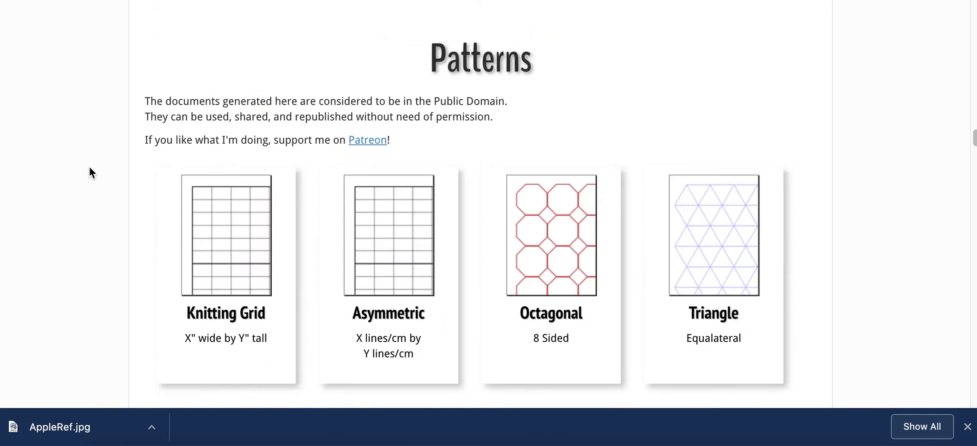
{"action": "scroll", "coordinate": [90, 168], "scroll_direction": "up", "scroll_amount": 1}
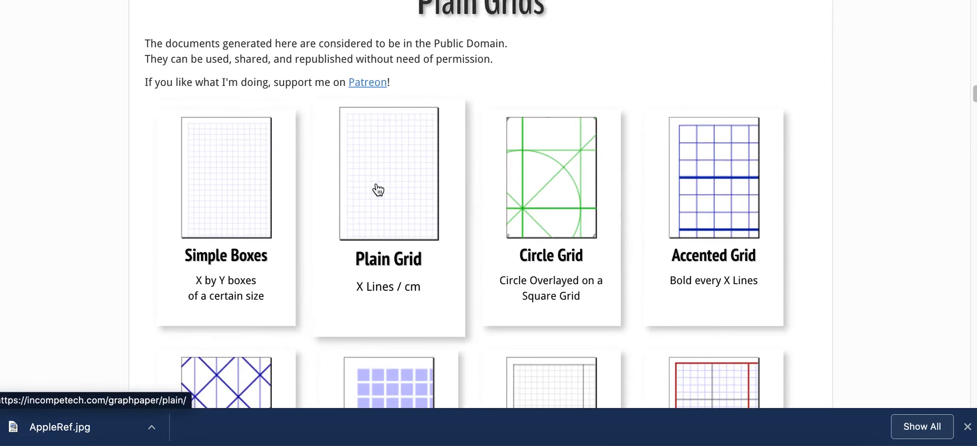
{"action": "left_click", "coordinate": [239, 186]}
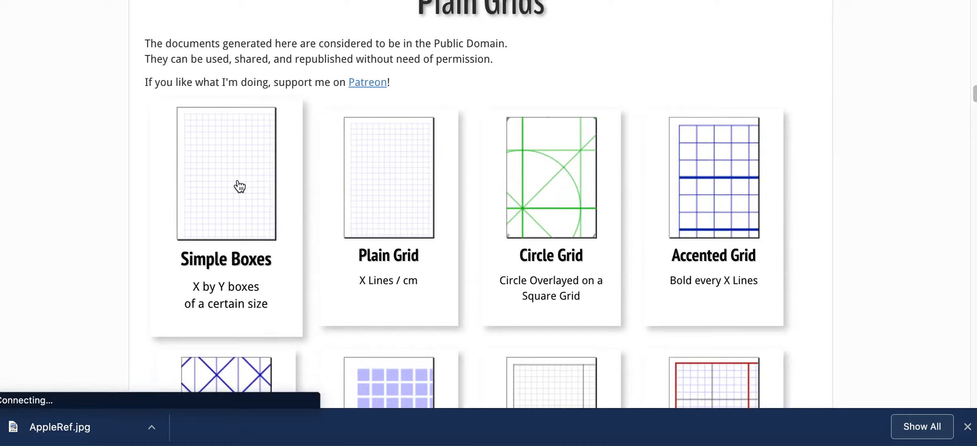
Set the grid's square size to 0.5 inches and its line weight to Medium.
{"action": "scroll", "coordinate": [73, 199], "scroll_direction": "down", "scroll_amount": 15}
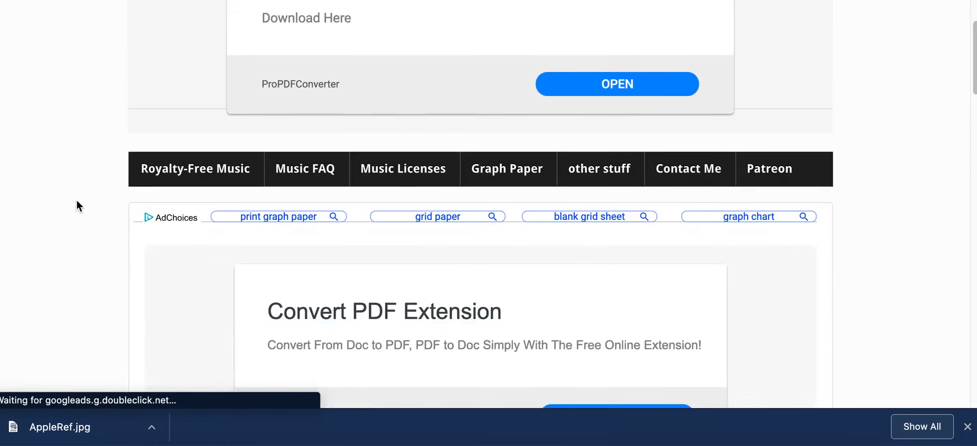
{"action": "scroll", "coordinate": [77, 199], "scroll_direction": "down", "scroll_amount": 5}
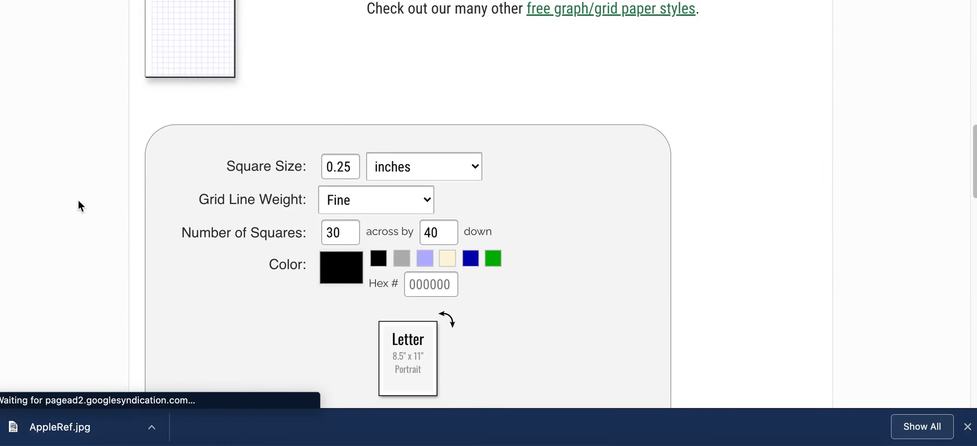
{"action": "scroll", "coordinate": [86, 199], "scroll_direction": "up", "scroll_amount": 1}
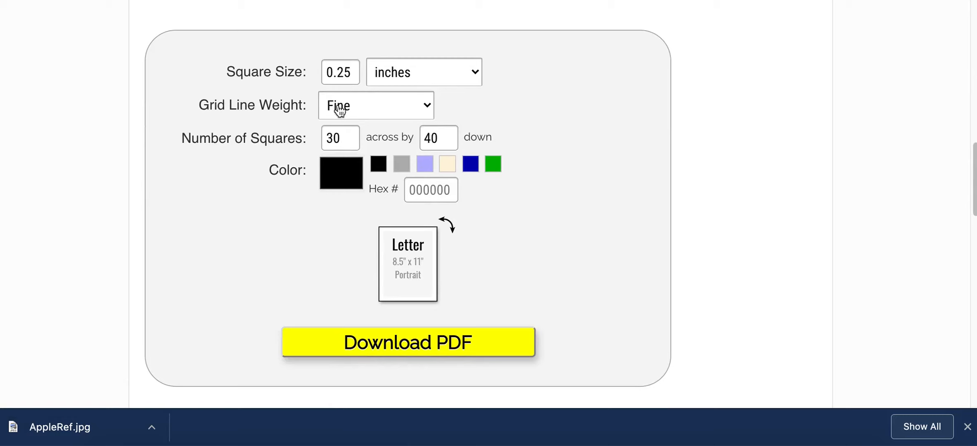
{"action": "left_click_drag", "start_coordinate": [354, 73], "coordinate": [316, 75]}
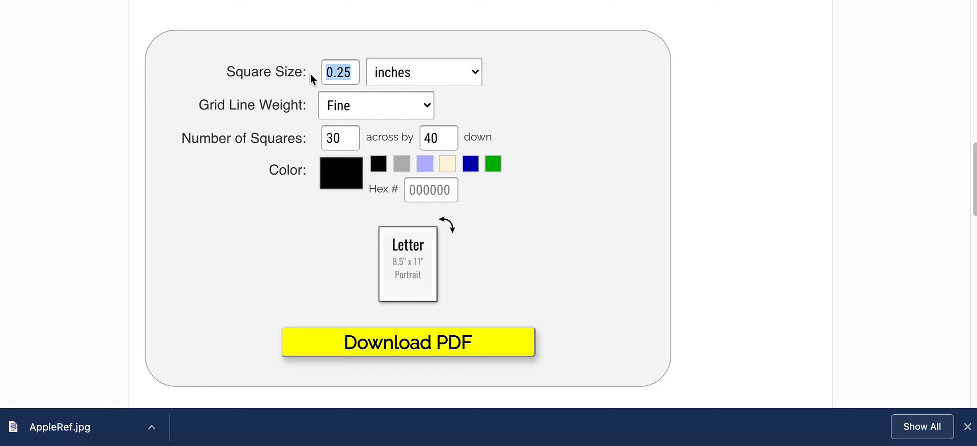
{"action": "type", "text": "0.5"}
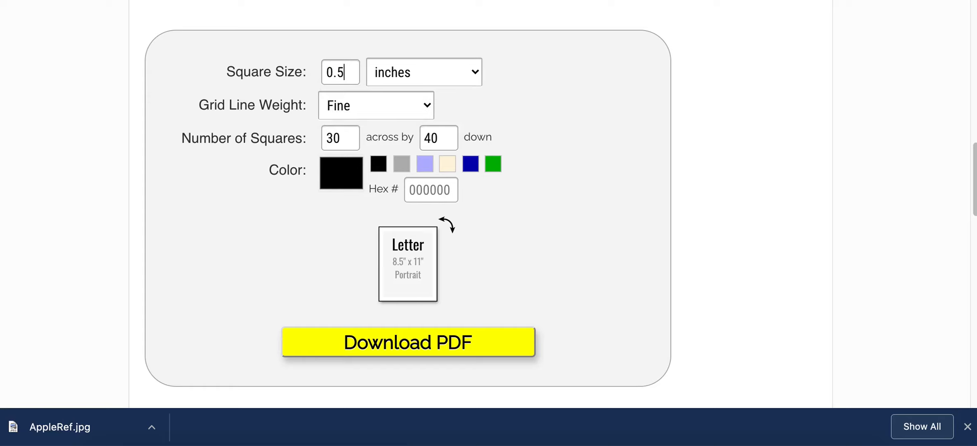
{"action": "left_click", "coordinate": [349, 107]}
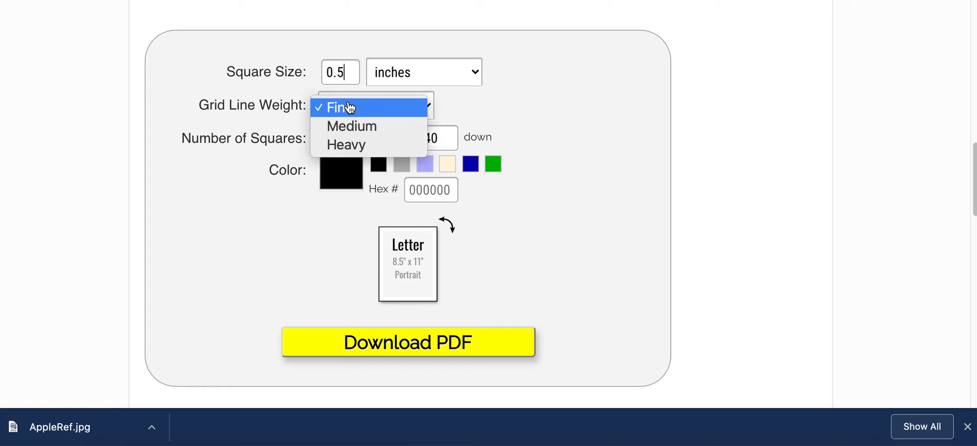
{"action": "left_click", "coordinate": [355, 129]}
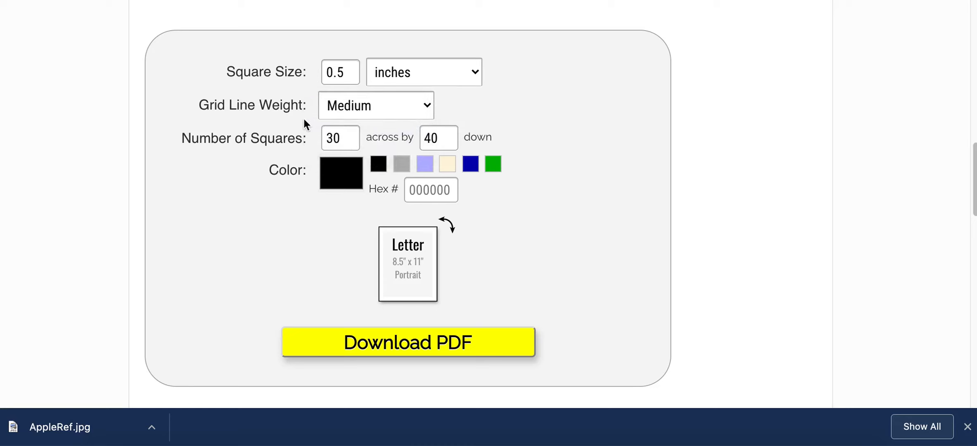
Set the number of squares to 10 across by 10 down.
{"action": "left_click_drag", "start_coordinate": [337, 141], "coordinate": [266, 143]}
{"action": "type", "text": "10"}
{"action": "key", "text": "Tab"}
{"action": "type", "text": "10"}
{"action": "left_click", "coordinate": [446, 225]}
{"action": "left_click", "coordinate": [446, 228]}
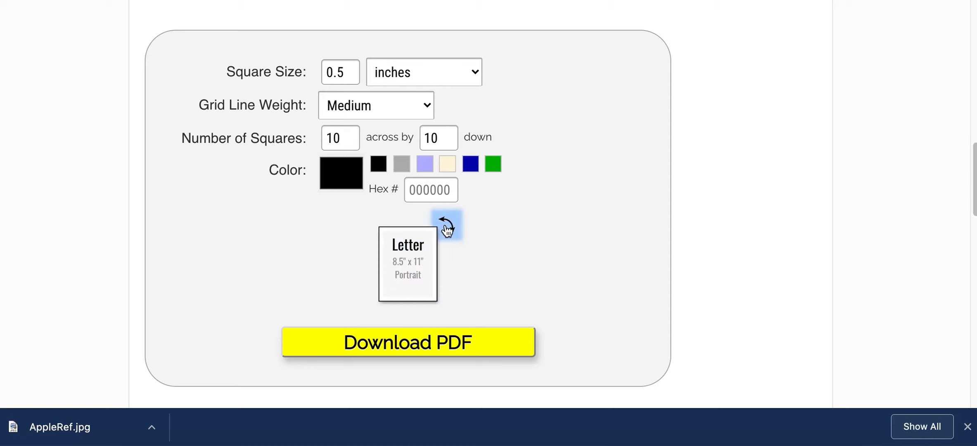
{"action": "left_click", "coordinate": [447, 228]}
{"action": "left_click", "coordinate": [445, 228]}
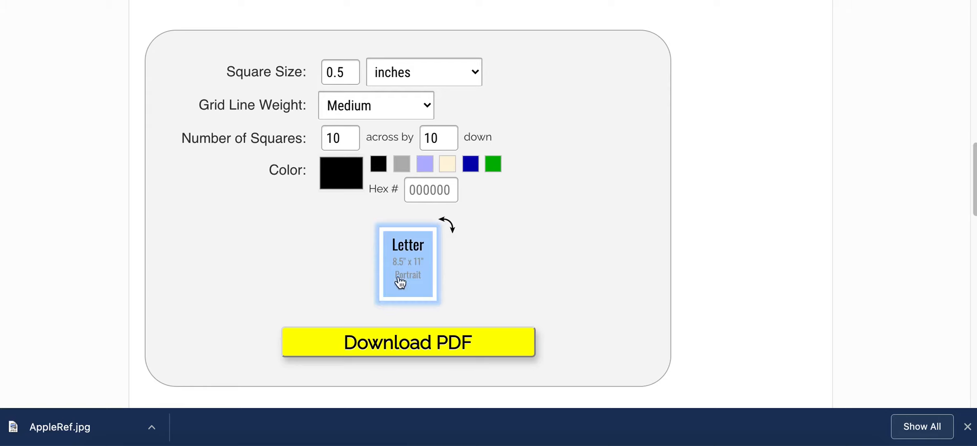
Set the Letter page's margin to .25 inches and download the grid as a PDF.
{"action": "left_click", "coordinate": [409, 263]}
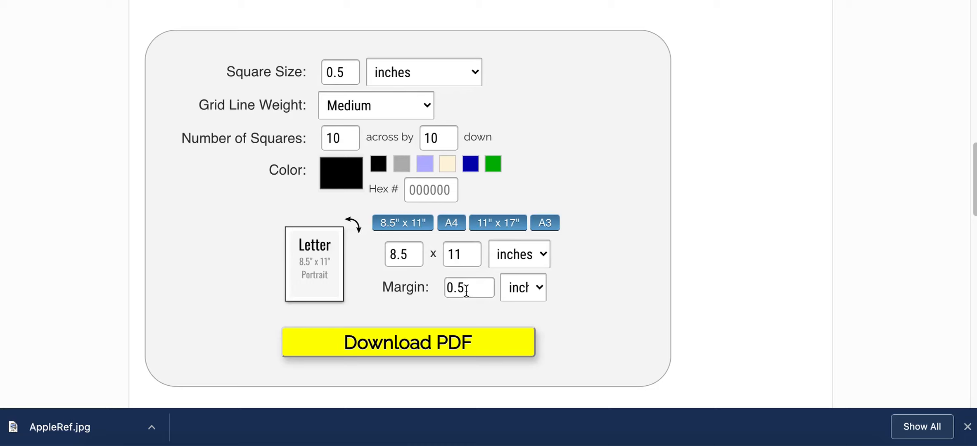
{"action": "left_click_drag", "start_coordinate": [454, 285], "coordinate": [438, 290]}
{"action": "type", "text": ".25"}
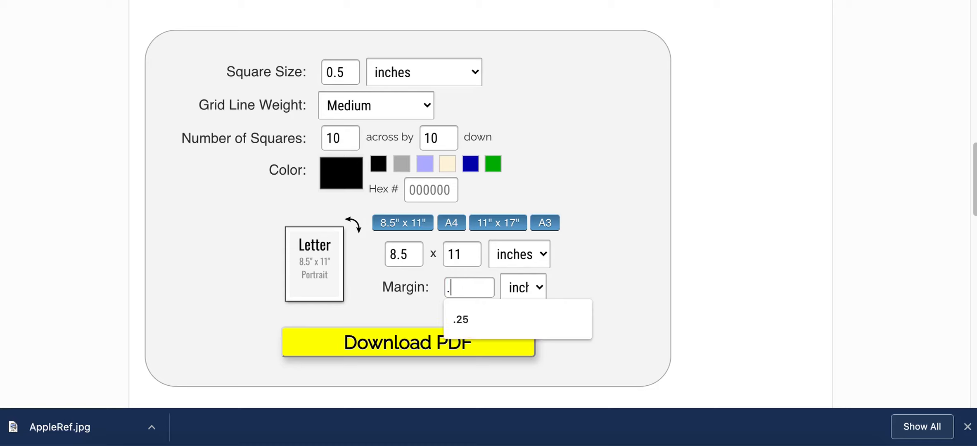
{"action": "left_click", "coordinate": [385, 345]}
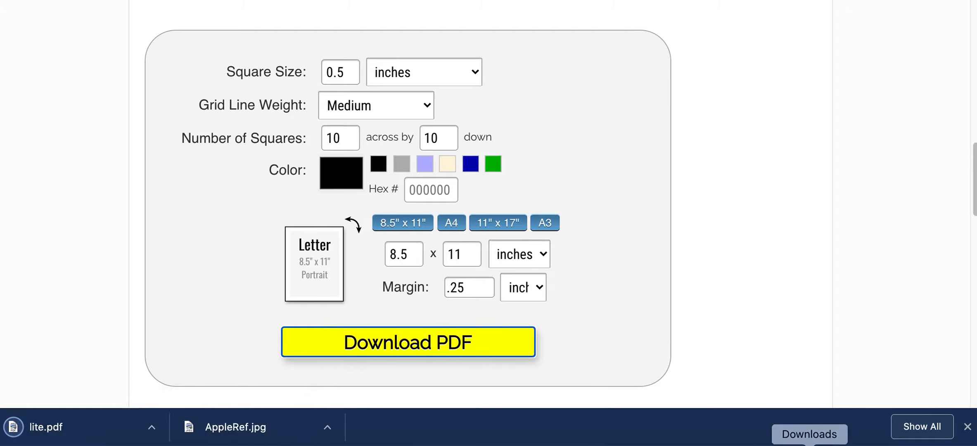
Open the downloaded lite.pdf from the Downloads folder and inspect the whole grid.
{"action": "left_click", "coordinate": [807, 441]}
{"action": "left_click", "coordinate": [676, 273]}
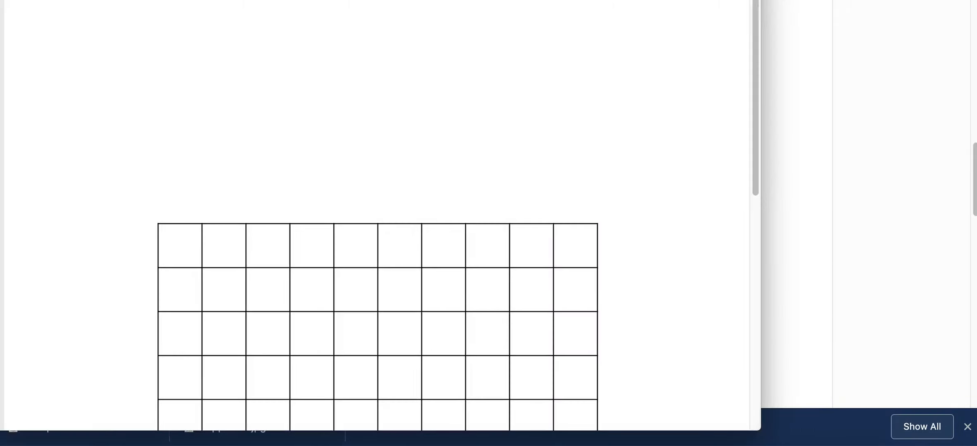
{"action": "key", "text": "super+minus"}
{"action": "key", "text": "super+minus"}
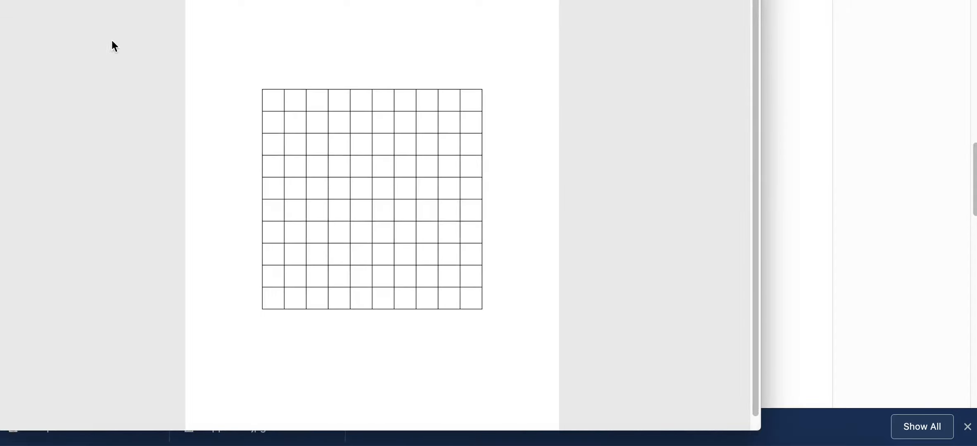
{"action": "scroll", "coordinate": [288, 195], "scroll_direction": "down", "scroll_amount": 1}
{"action": "scroll", "coordinate": [288, 191], "scroll_direction": "up", "scroll_amount": 1}
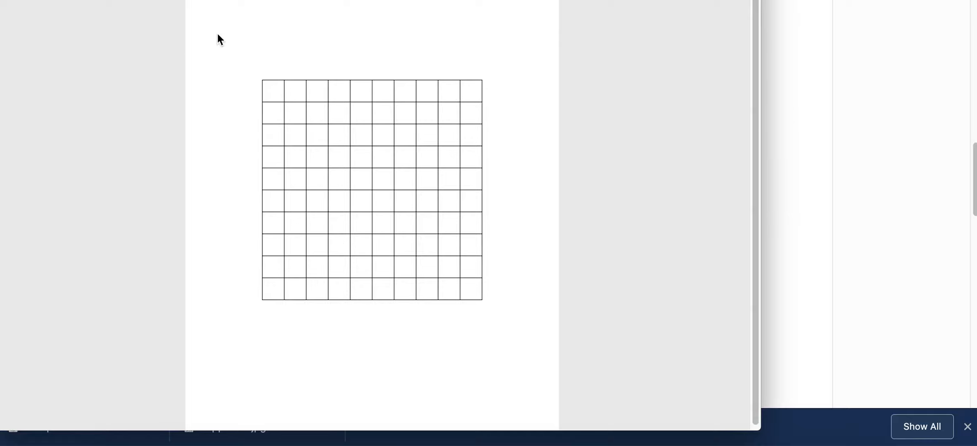
Export the grid PDF to the Desktop as Grid.jpg in JPEG format at 150 pixels/inch and close the document.
{"action": "left_click", "coordinate": [92, 0]}
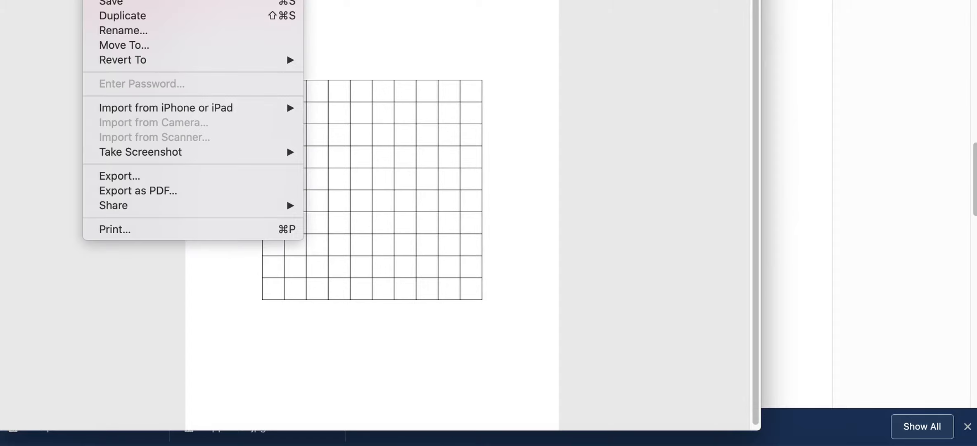
{"action": "key", "text": "Escape"}
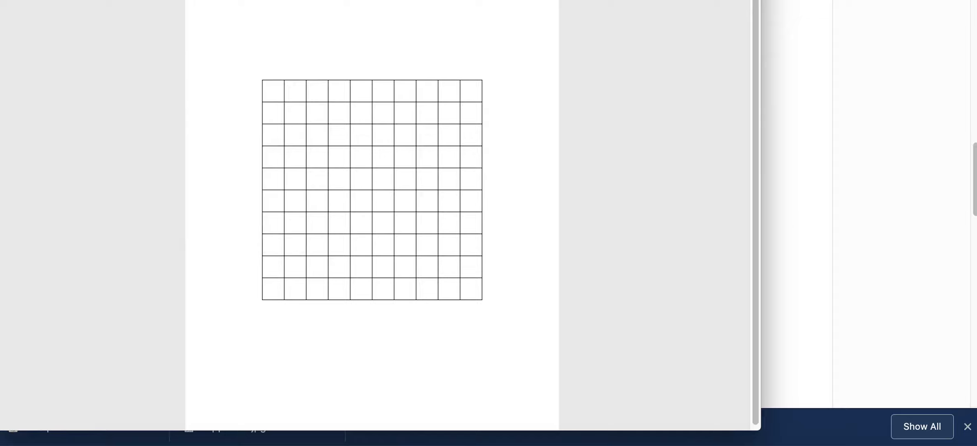
{"action": "left_click", "coordinate": [96, 0]}
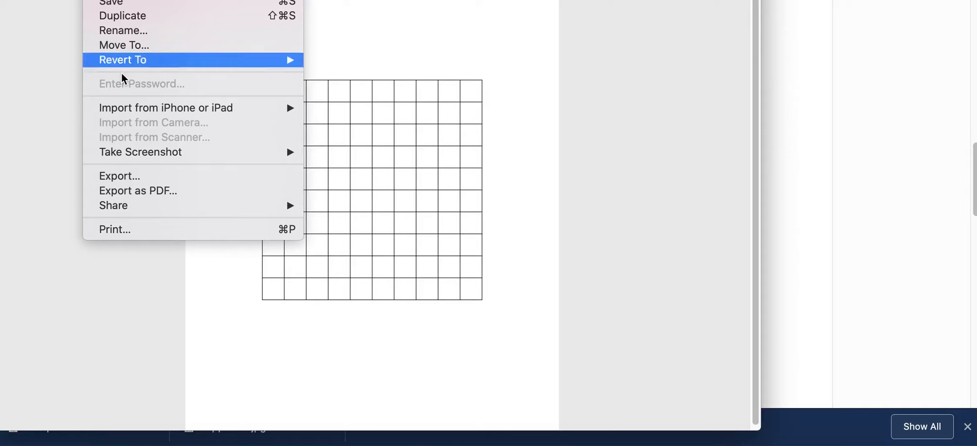
{"action": "left_click", "coordinate": [139, 173]}
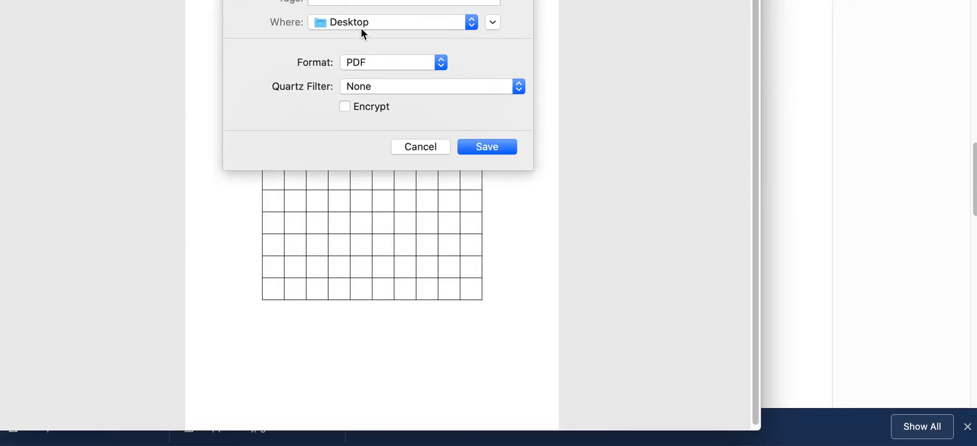
{"action": "left_click", "coordinate": [373, 64]}
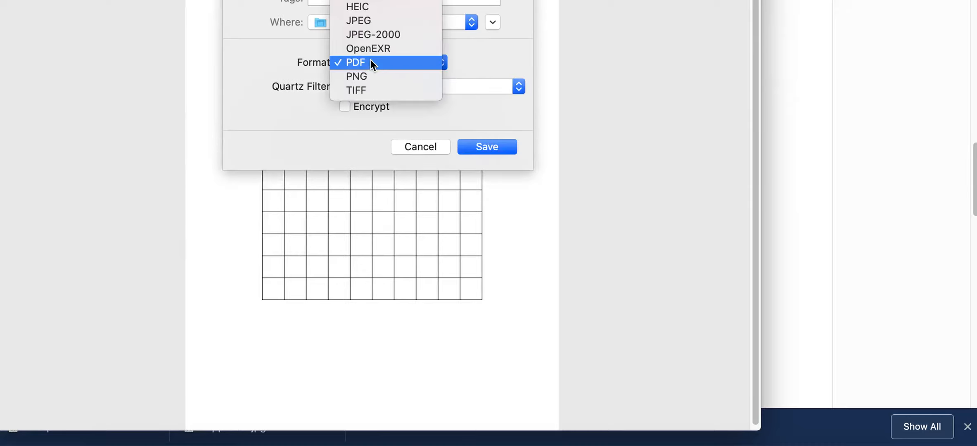
{"action": "left_click", "coordinate": [366, 22]}
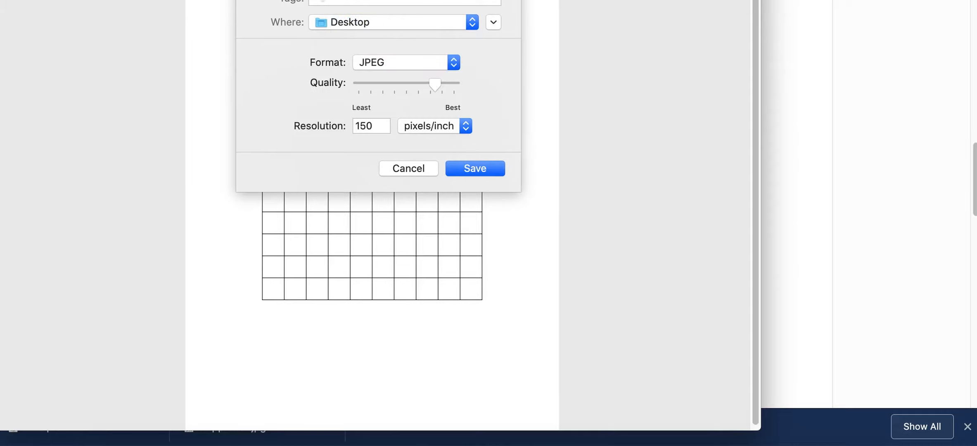
{"action": "left_click", "coordinate": [464, 165]}
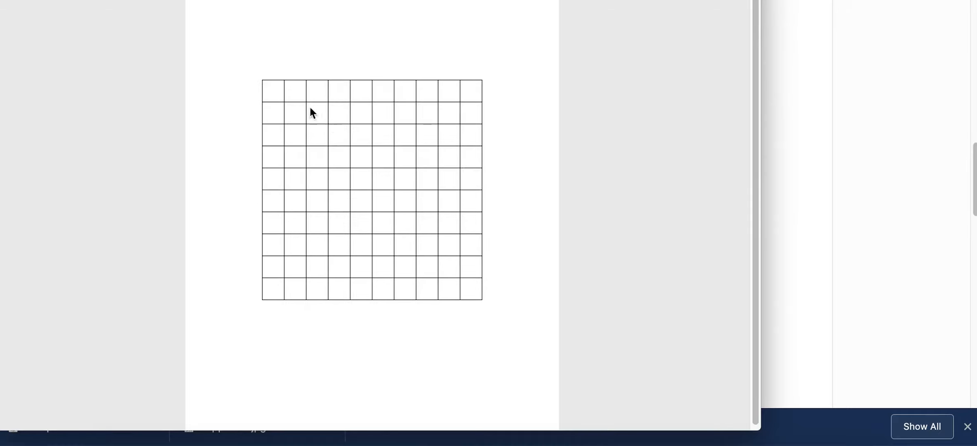
{"action": "key", "text": "super+w"}
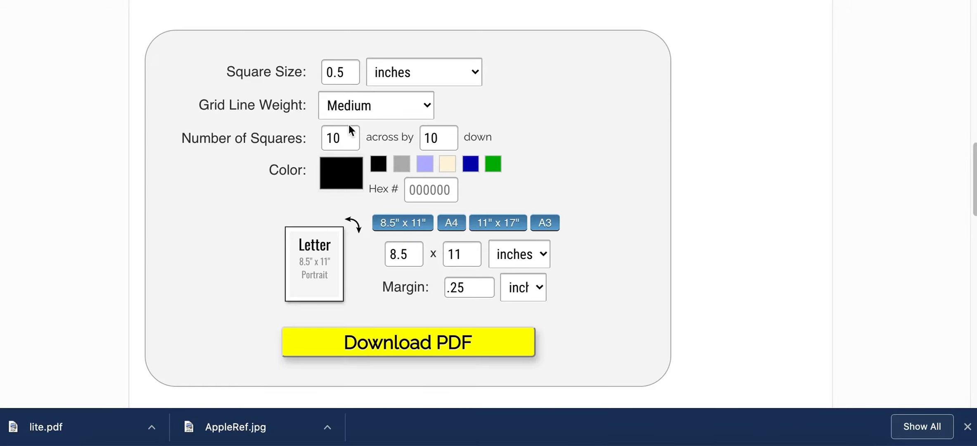
Search the web in a new tab for "pdf to image converter" and open the pdftoimage.com site.
{"action": "left_click", "coordinate": [632, 107]}
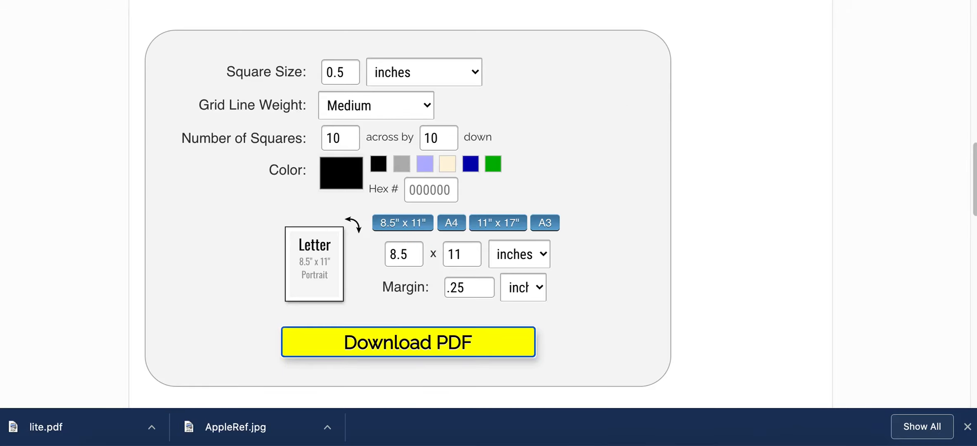
{"action": "key", "text": "super+t"}
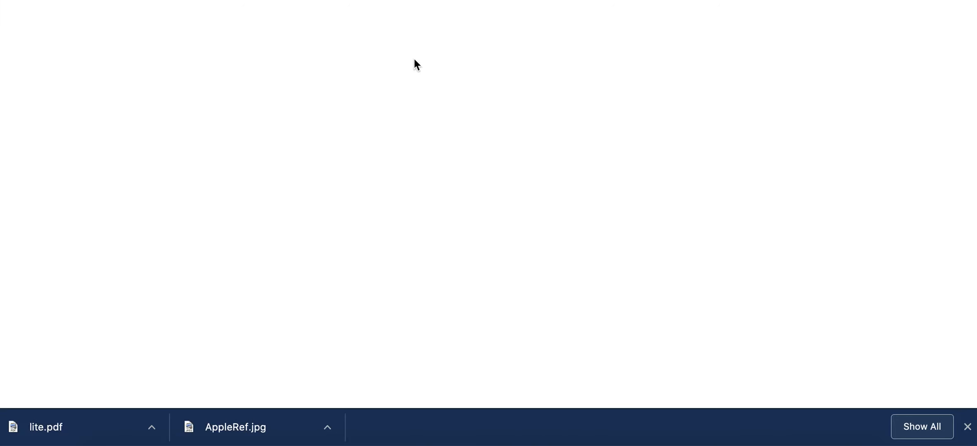
{"action": "type", "text": "pd"}
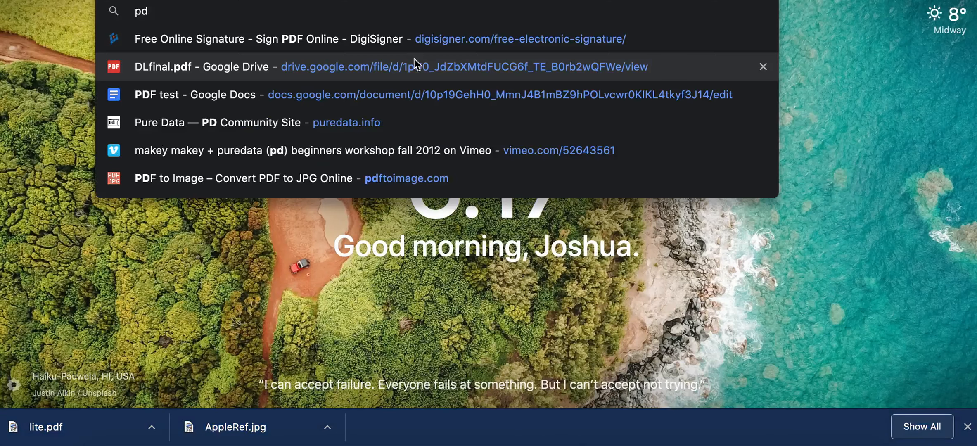
{"action": "type", "text": "f to imag"}
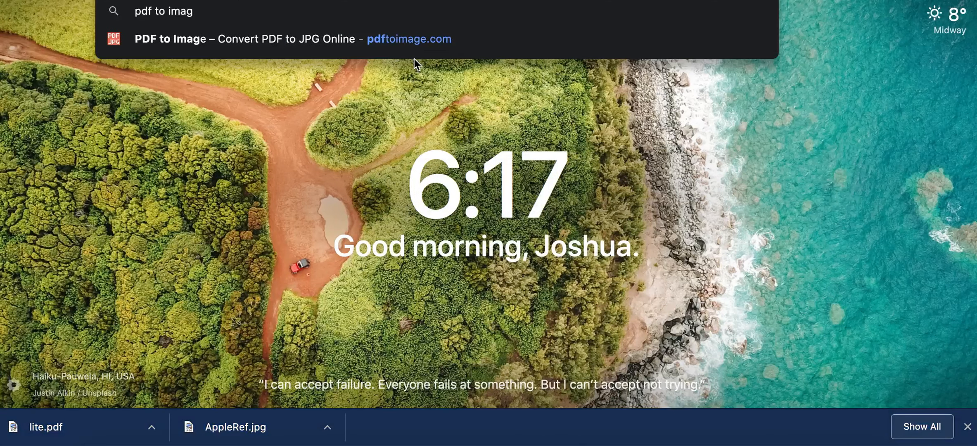
{"action": "type", "text": "e convert"}
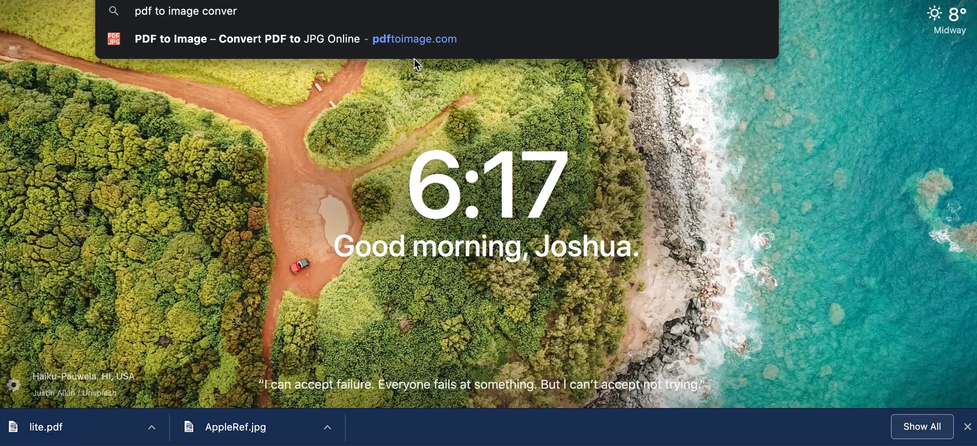
{"action": "type", "text": "er"}
{"action": "key", "text": "Return"}
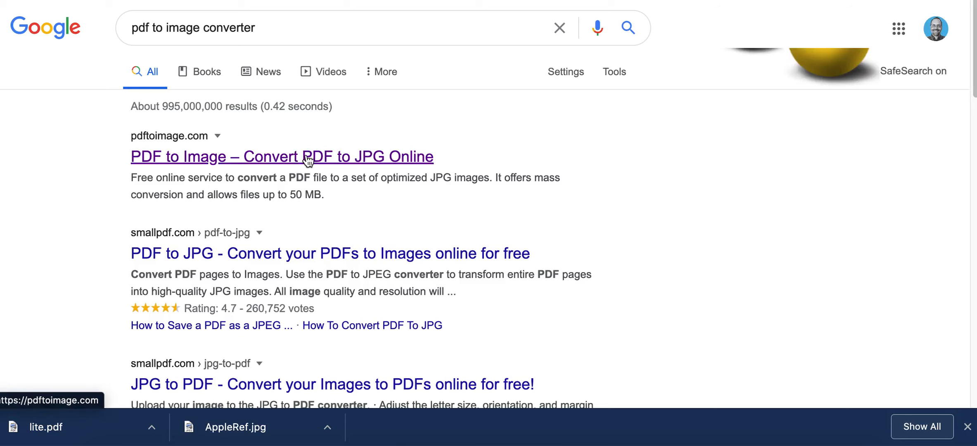
{"action": "left_click", "coordinate": [307, 159]}
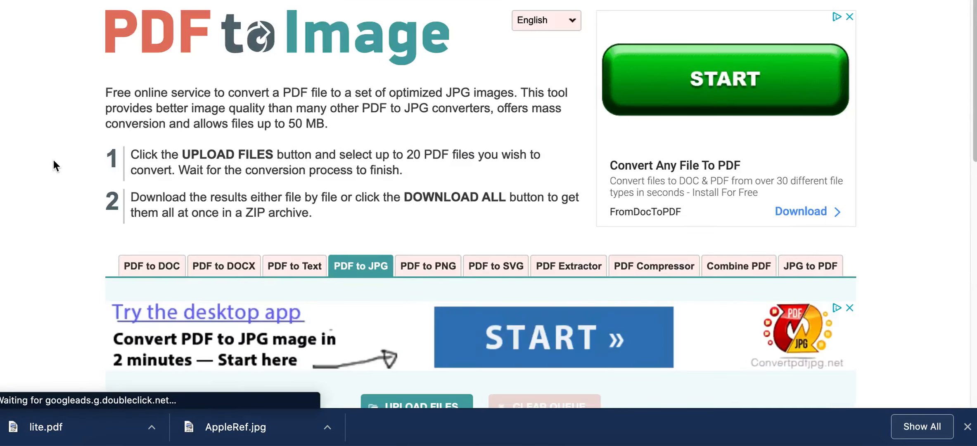
Upload lite.pdf from the Downloads folder to the PDF to JPG converter.
{"action": "scroll", "coordinate": [47, 171], "scroll_direction": "down", "scroll_amount": 4}
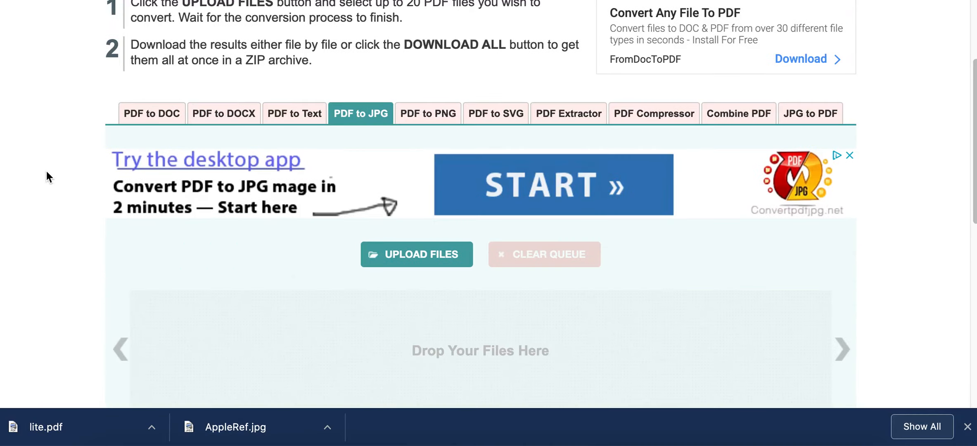
{"action": "left_click", "coordinate": [406, 254]}
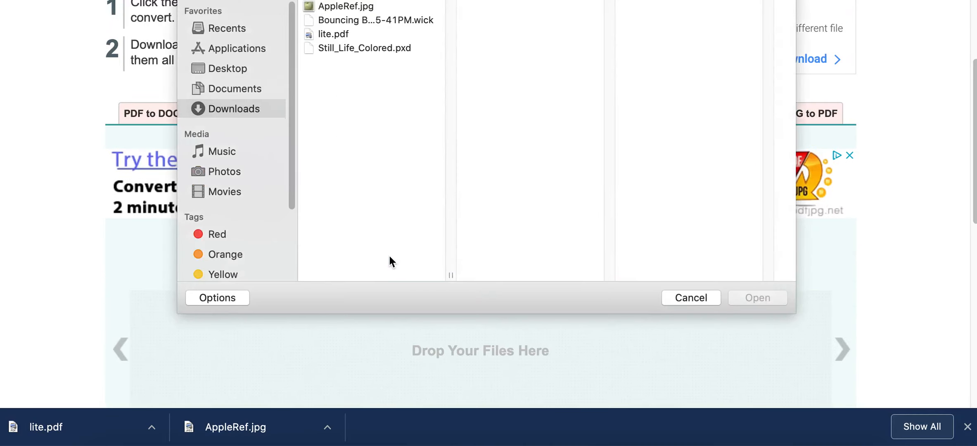
{"action": "left_click", "coordinate": [226, 68]}
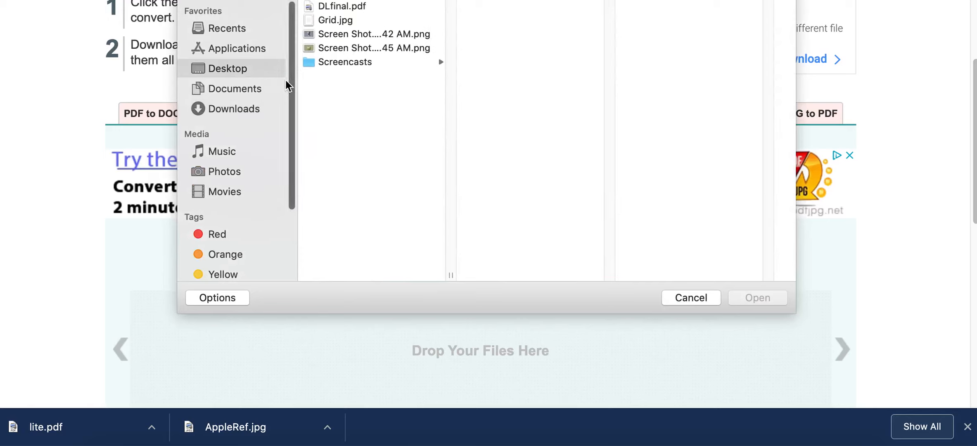
{"action": "left_click", "coordinate": [248, 107]}
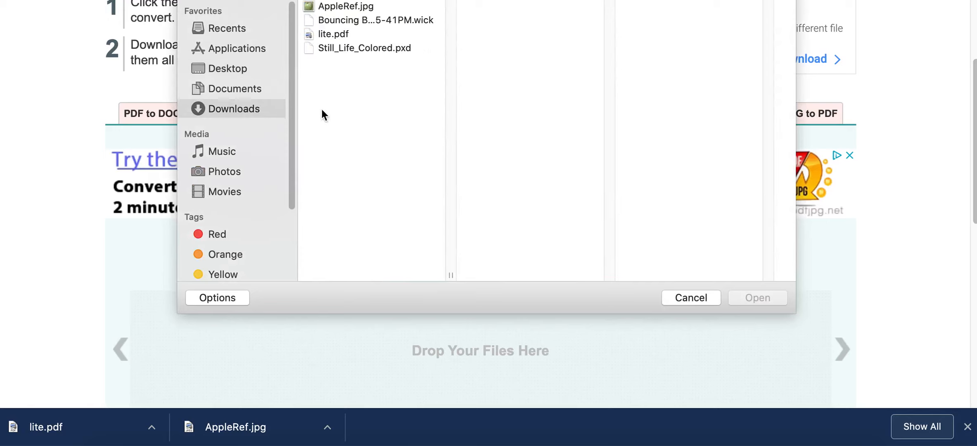
{"action": "left_click", "coordinate": [330, 33]}
{"action": "left_click", "coordinate": [738, 299]}
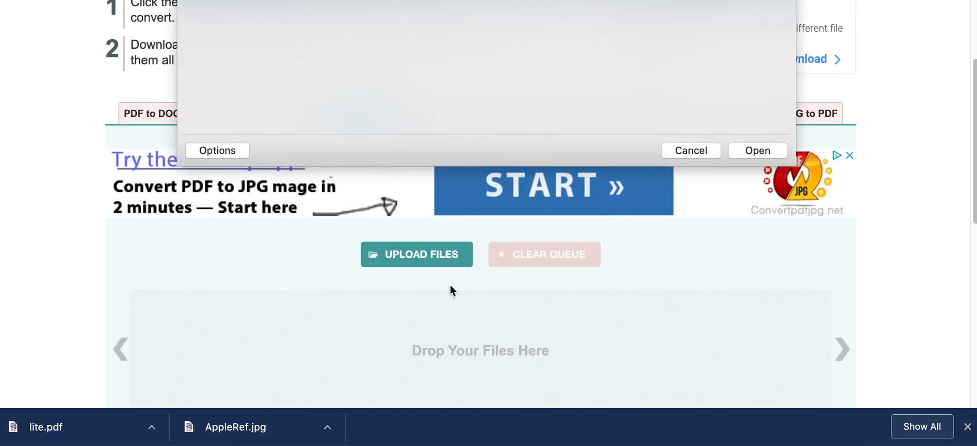
Download the converted JPG result of lite.pdf.
{"action": "scroll", "coordinate": [38, 222], "scroll_direction": "down", "scroll_amount": 3}
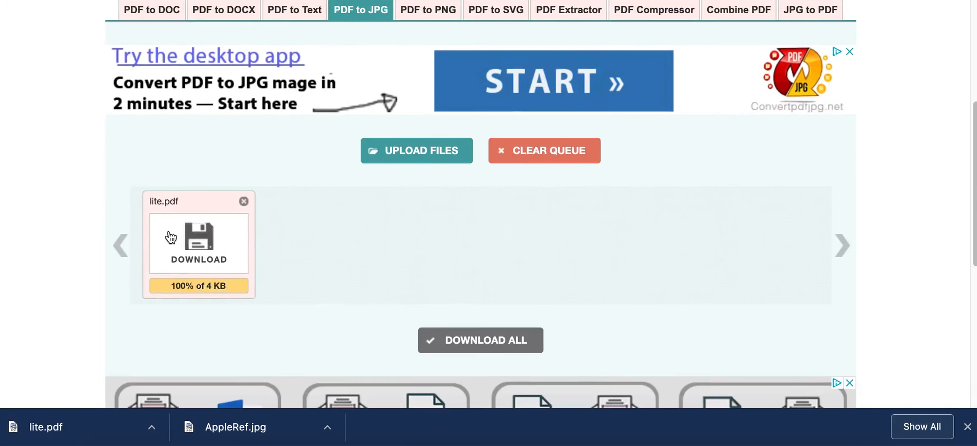
{"action": "scroll", "coordinate": [86, 231], "scroll_direction": "down", "scroll_amount": 3}
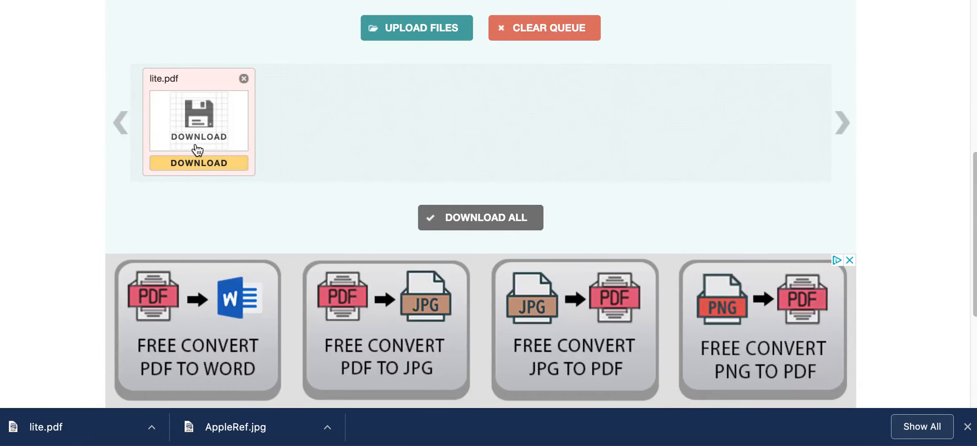
{"action": "left_click", "coordinate": [222, 164]}
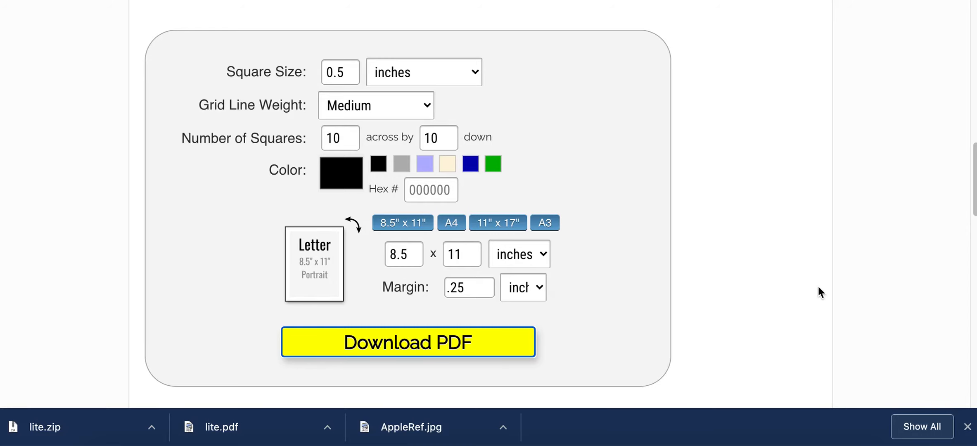
Extract lite.zip in the Downloads folder, preview the resulting lite-1.jpg, and close the folder window.
{"action": "left_click", "coordinate": [809, 441]}
{"action": "left_click", "coordinate": [888, 385]}
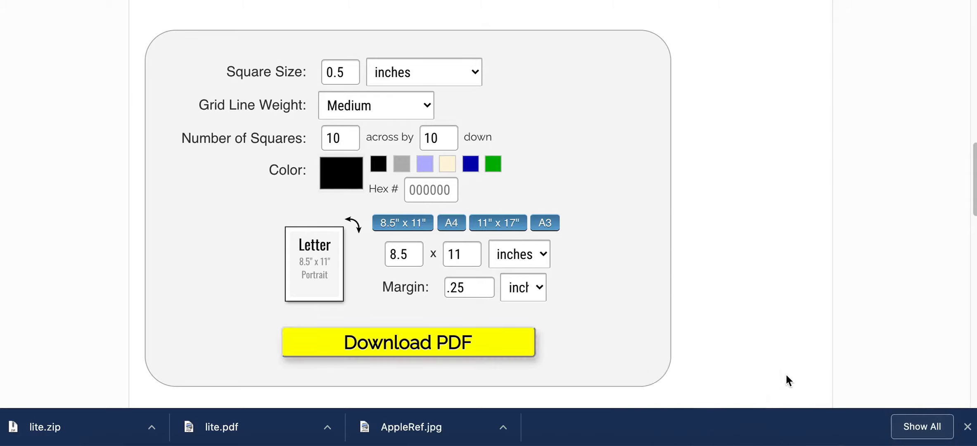
{"action": "double_click", "coordinate": [651, 114]}
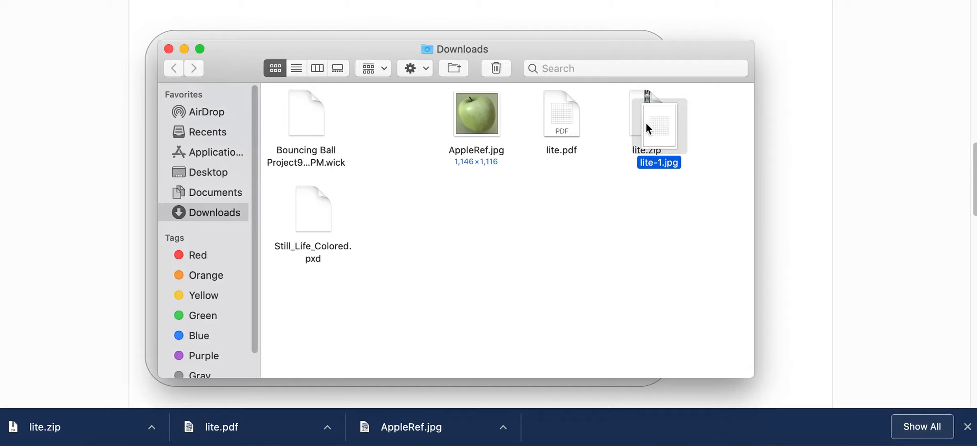
{"action": "left_click_drag", "start_coordinate": [645, 121], "coordinate": [579, 214]}
{"action": "key", "text": "space"}
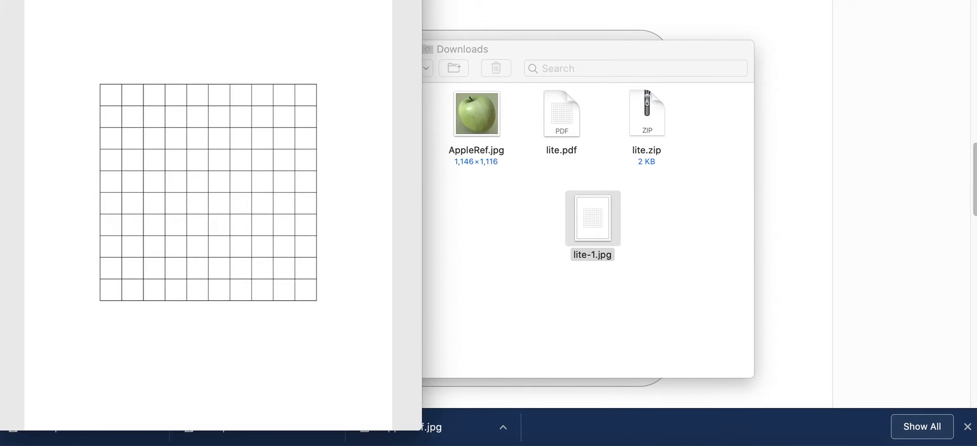
{"action": "key", "text": "space"}
{"action": "left_click", "coordinate": [169, 49]}
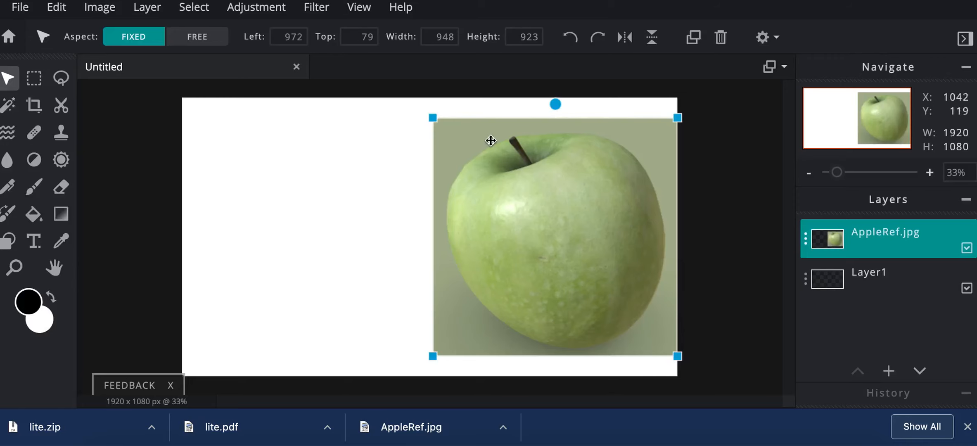
Switch to Pixlr and open Grid.jpg from the Desktop as a separate image.
{"action": "left_click", "coordinate": [19, 7]}
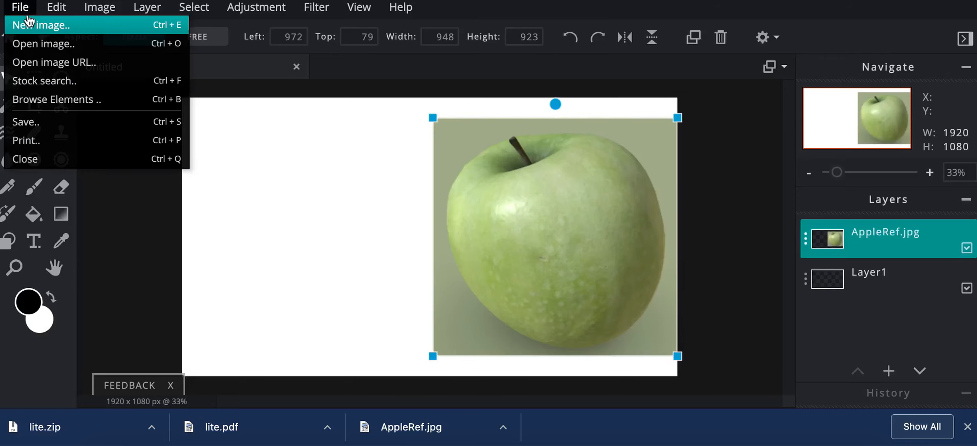
{"action": "left_click", "coordinate": [39, 42]}
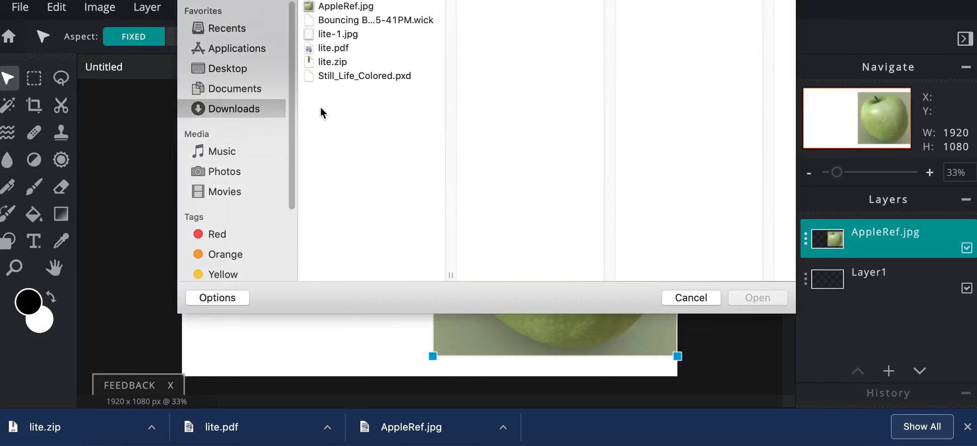
{"action": "left_click", "coordinate": [242, 69]}
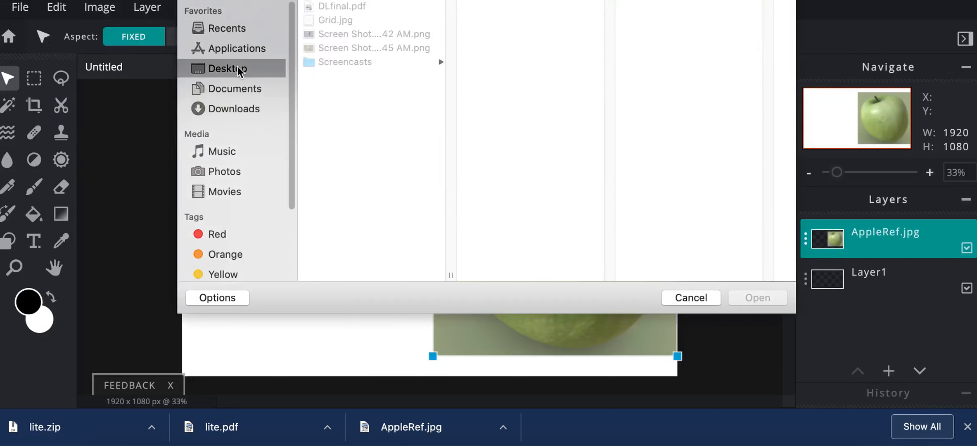
{"action": "left_click", "coordinate": [344, 21]}
{"action": "left_click", "coordinate": [757, 297]}
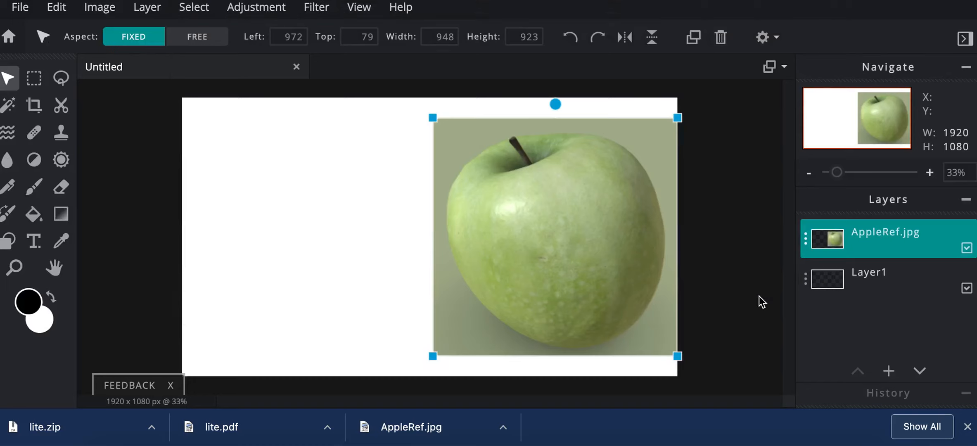
{"action": "scroll", "coordinate": [427, 218], "scroll_direction": "up", "scroll_amount": 2}
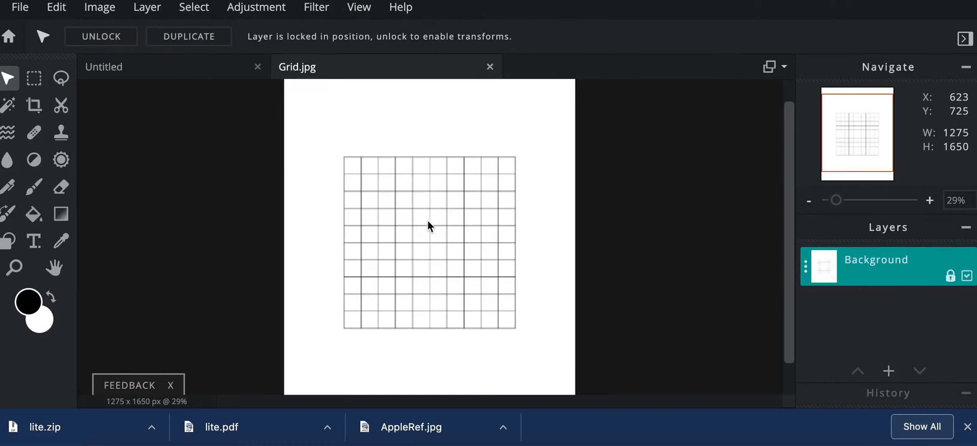
Crop Grid.jpg closely around the square grid, to about 824 by 825 px.
{"action": "left_click", "coordinate": [34, 106]}
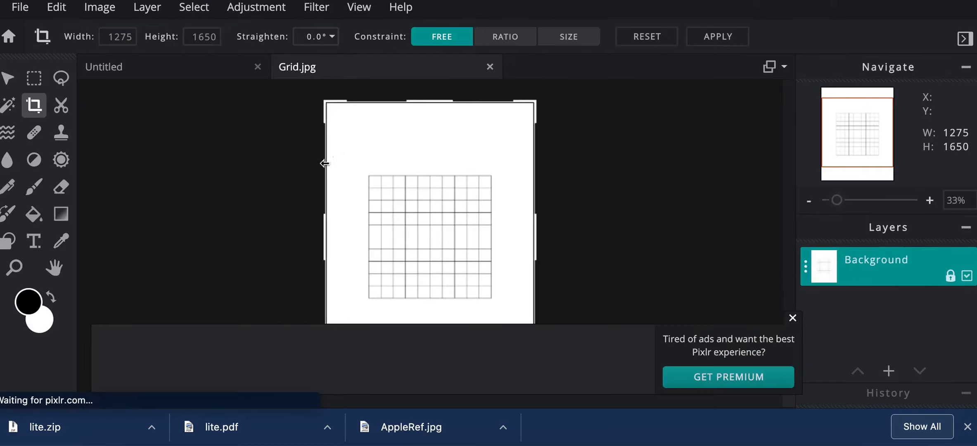
{"action": "left_click_drag", "start_coordinate": [332, 105], "coordinate": [364, 173]}
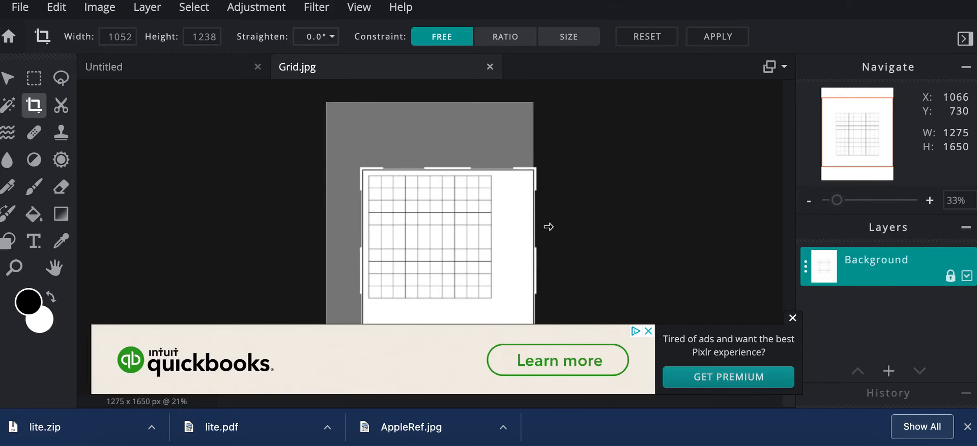
{"action": "left_click", "coordinate": [792, 318]}
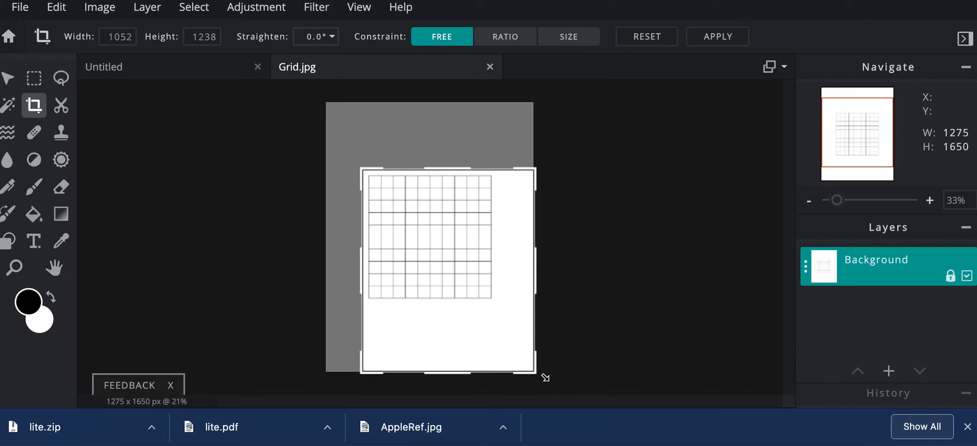
{"action": "left_click_drag", "start_coordinate": [533, 373], "coordinate": [496, 307]}
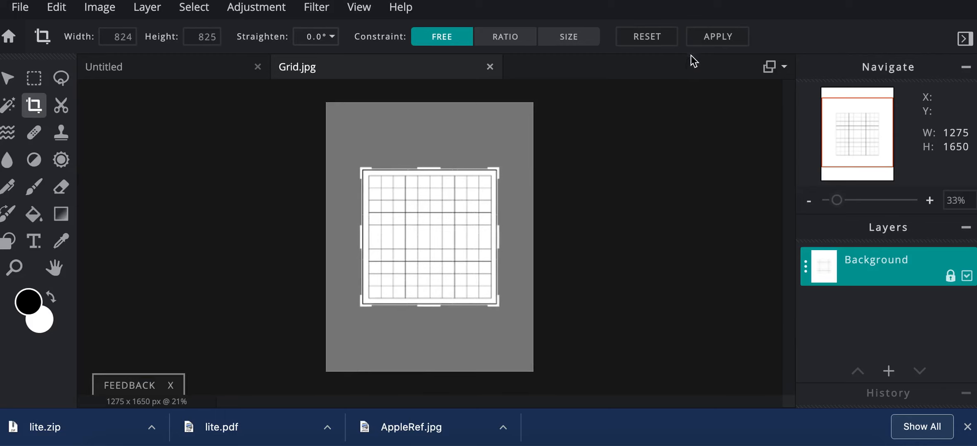
{"action": "left_click", "coordinate": [705, 40]}
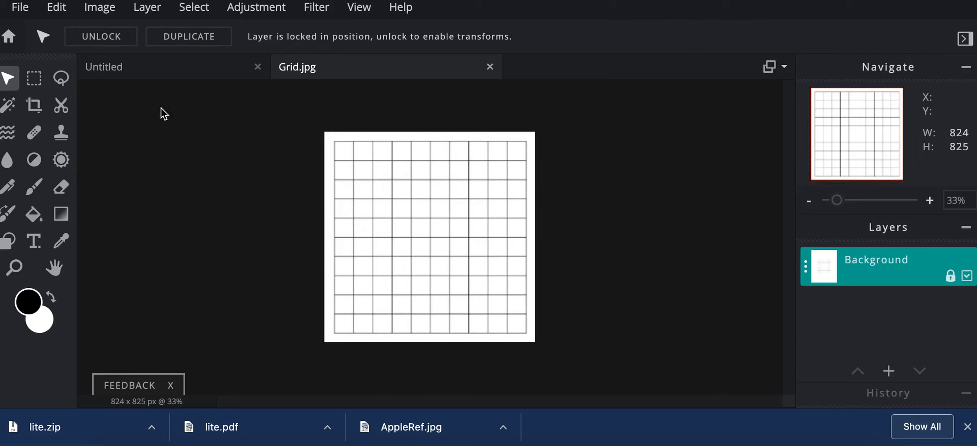
Save the cropped grid as a JPG named GridFinal at high quality and close its image.
{"action": "left_click", "coordinate": [20, 7]}
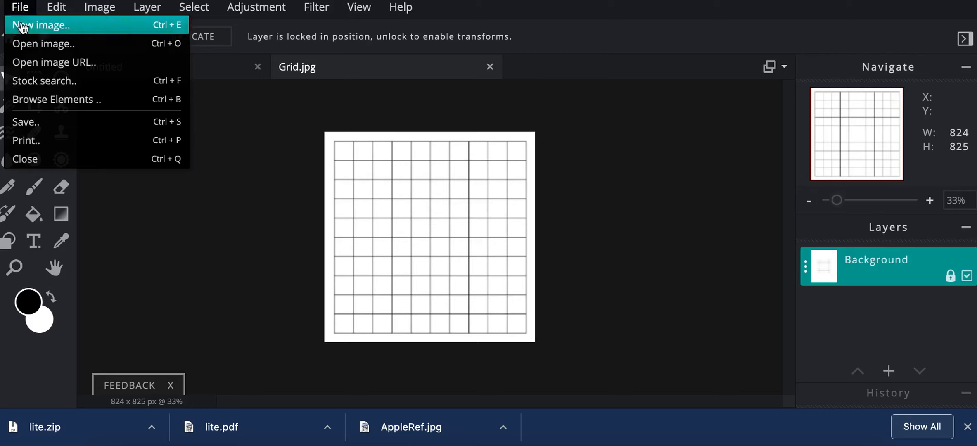
{"action": "left_click", "coordinate": [41, 122]}
{"action": "left_click", "coordinate": [534, 94]}
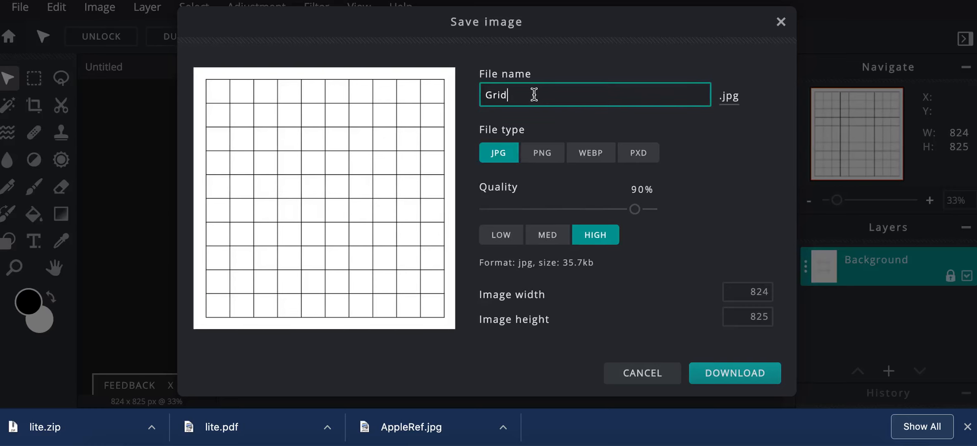
{"action": "type", "text": "Final"}
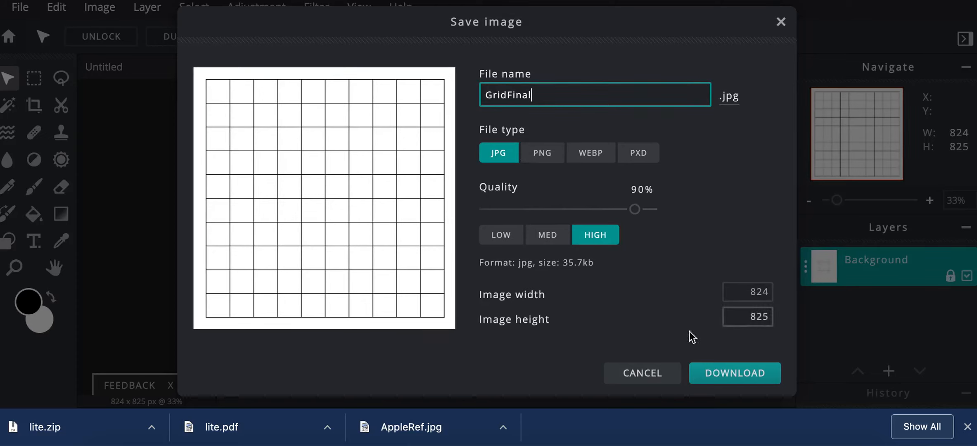
{"action": "left_click", "coordinate": [727, 373]}
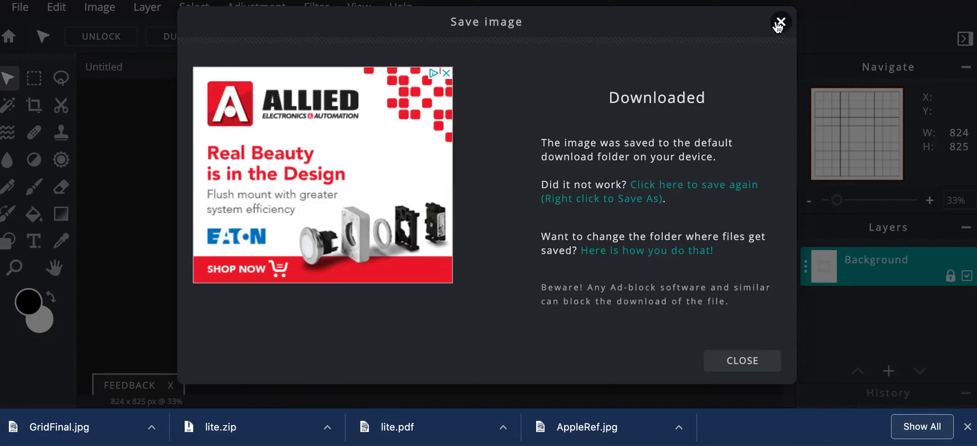
{"action": "left_click", "coordinate": [780, 23]}
{"action": "left_click", "coordinate": [490, 68]}
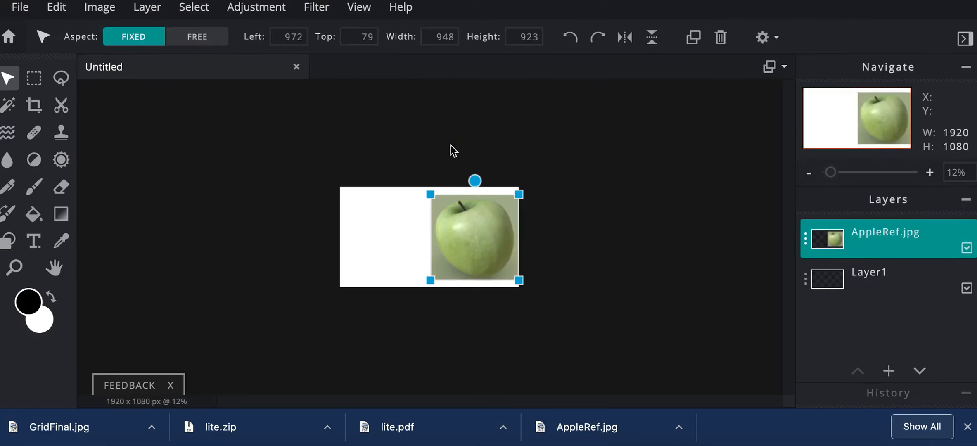
Add GridFinal.jpg from the Downloads folder as a new image layer above the apple.
{"action": "scroll", "coordinate": [435, 161], "scroll_direction": "up", "scroll_amount": 5}
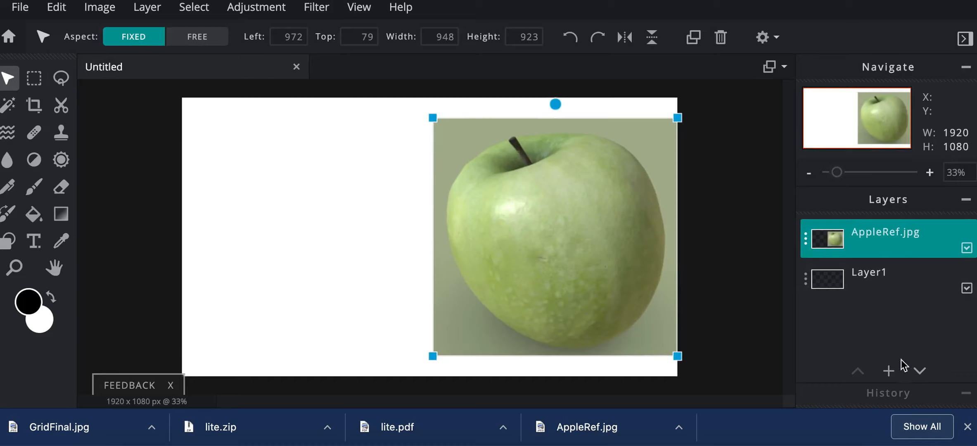
{"action": "left_click", "coordinate": [889, 371]}
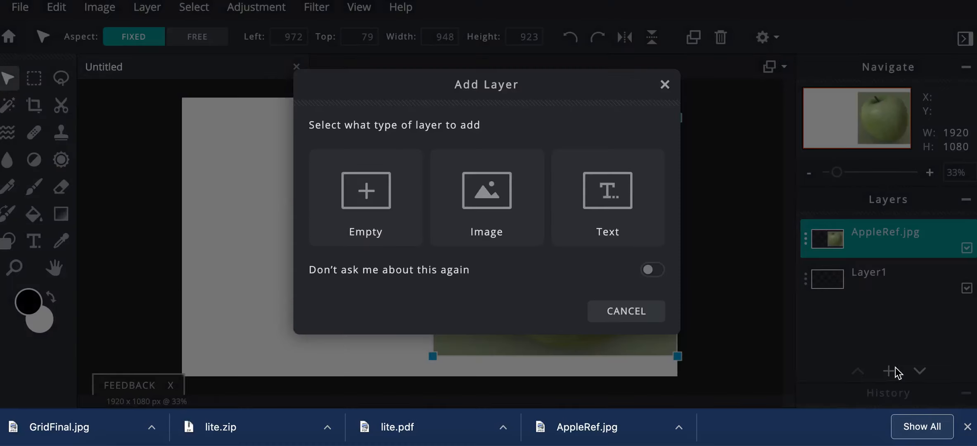
{"action": "left_click", "coordinate": [489, 195]}
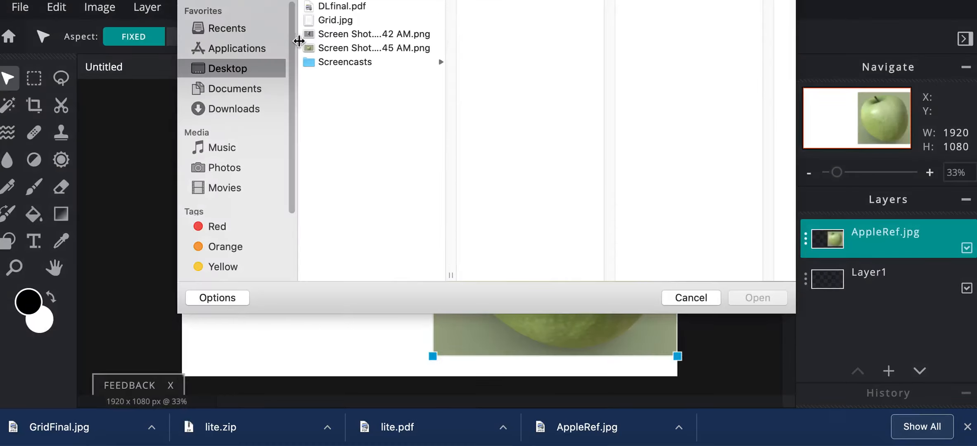
{"action": "left_click", "coordinate": [239, 108]}
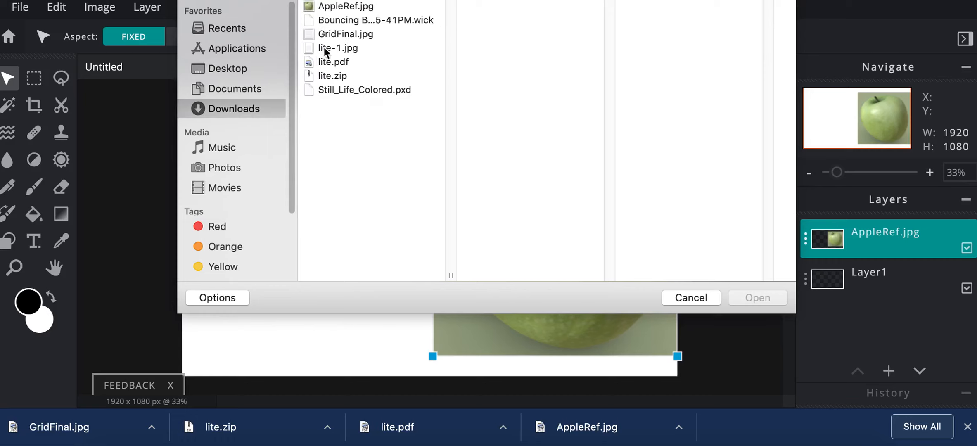
{"action": "left_click", "coordinate": [333, 35]}
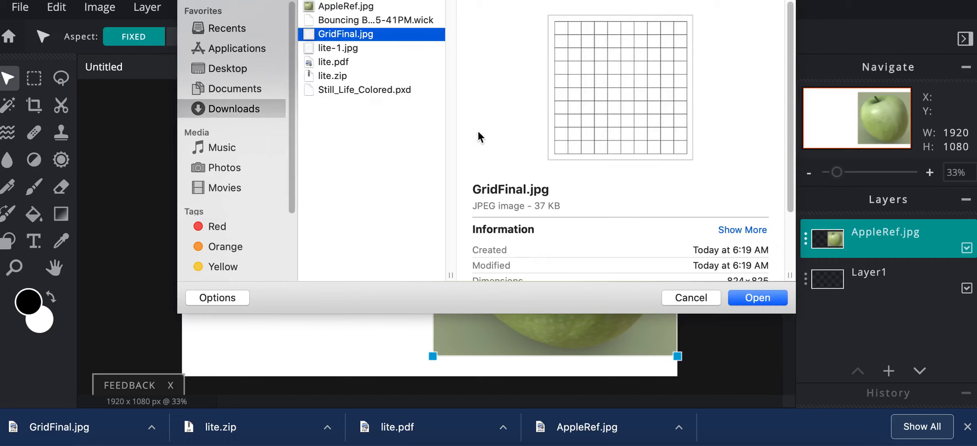
{"action": "left_click", "coordinate": [753, 302]}
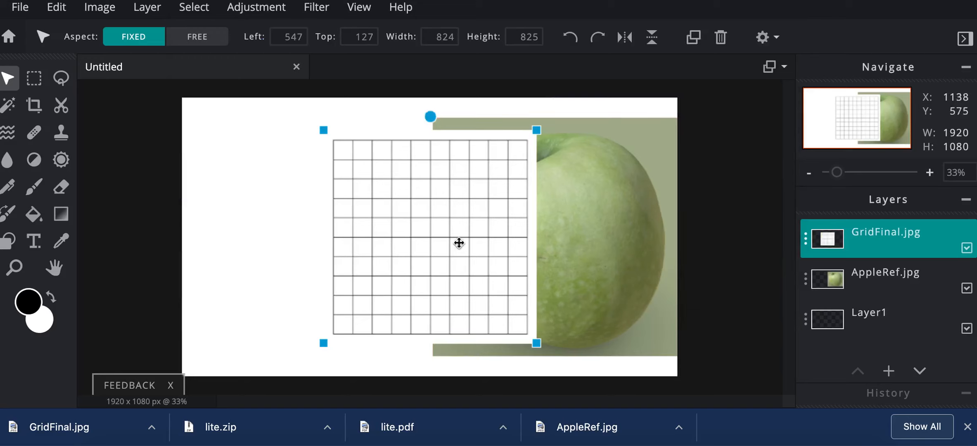
Enlarge the grid layer proportionally to about 1019 by 1020 px and move it over the apple image.
{"action": "left_click_drag", "start_coordinate": [373, 218], "coordinate": [434, 215]}
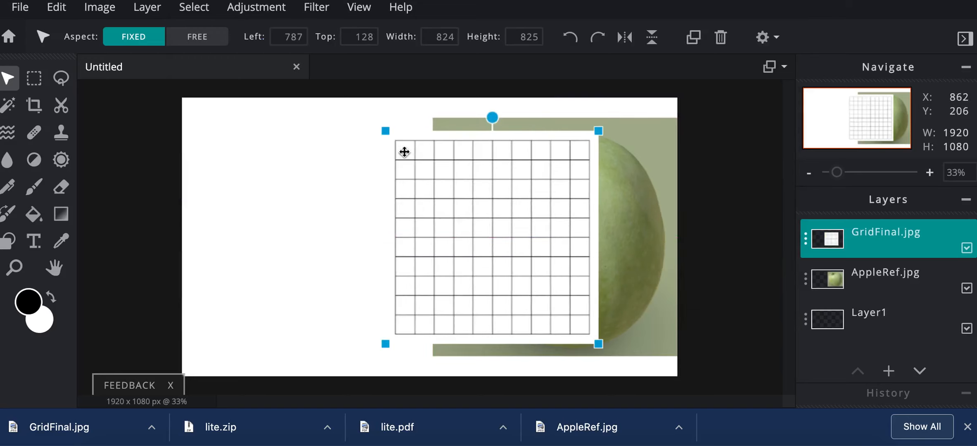
{"action": "left_click_drag", "start_coordinate": [386, 131], "coordinate": [365, 109]}
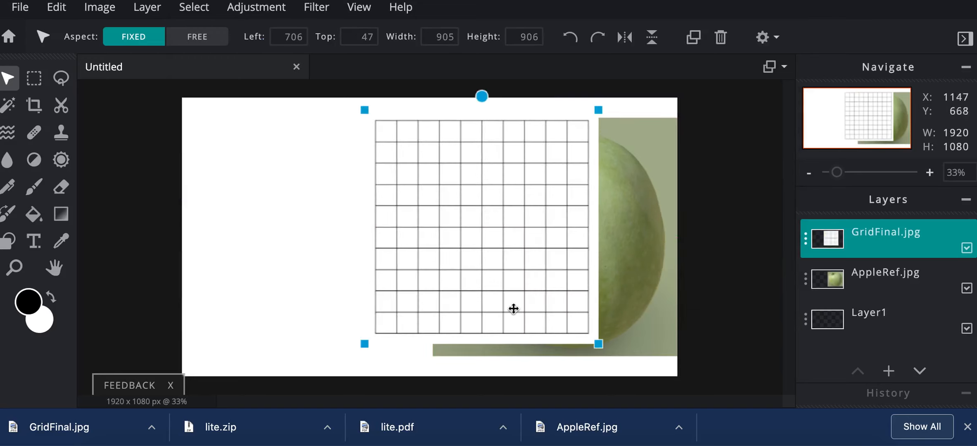
{"action": "left_click_drag", "start_coordinate": [599, 344], "coordinate": [628, 364]}
{"action": "left_click_drag", "start_coordinate": [574, 299], "coordinate": [625, 282]}
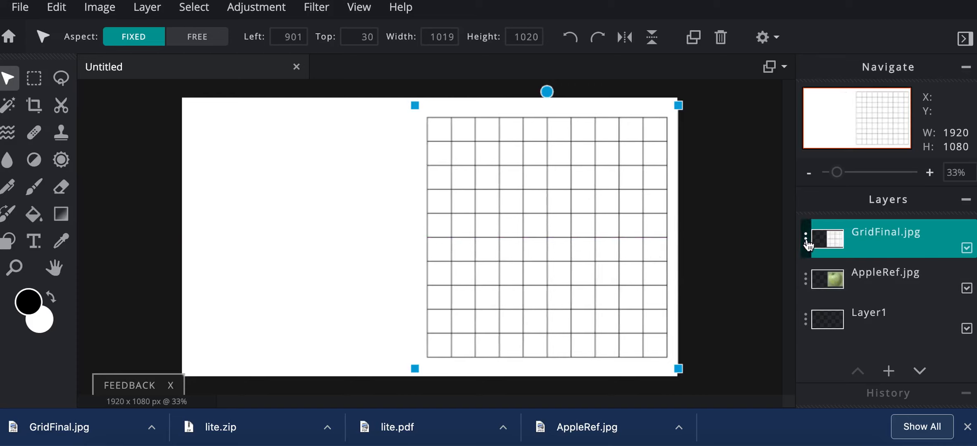
Set the GridFinal.jpg layer's blend mode to Multiply and align the grid with the apple image's left edge.
{"action": "left_click", "coordinate": [867, 240]}
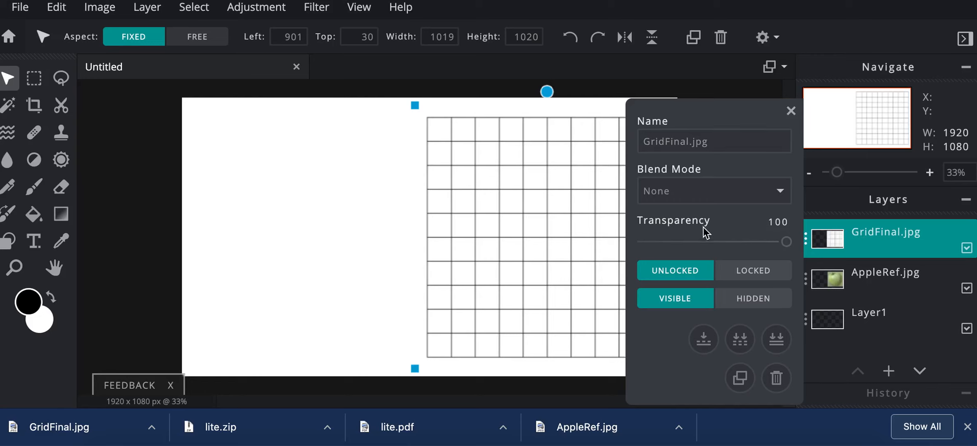
{"action": "left_click", "coordinate": [701, 197]}
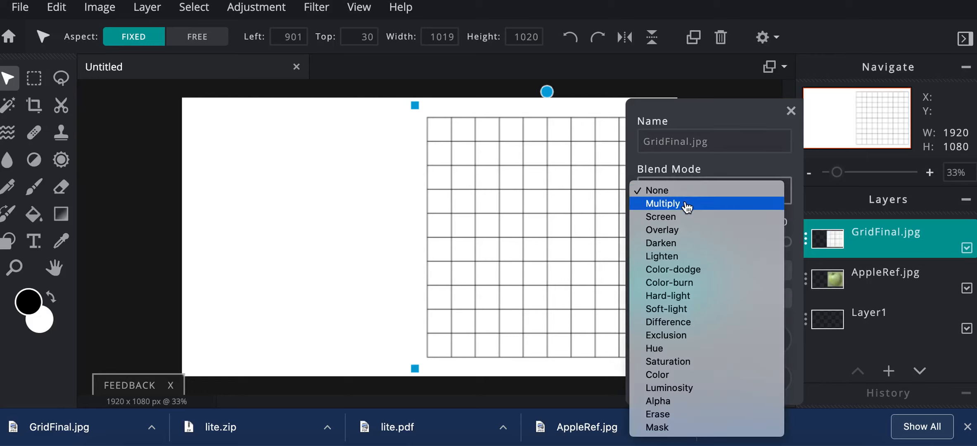
{"action": "left_click", "coordinate": [686, 204]}
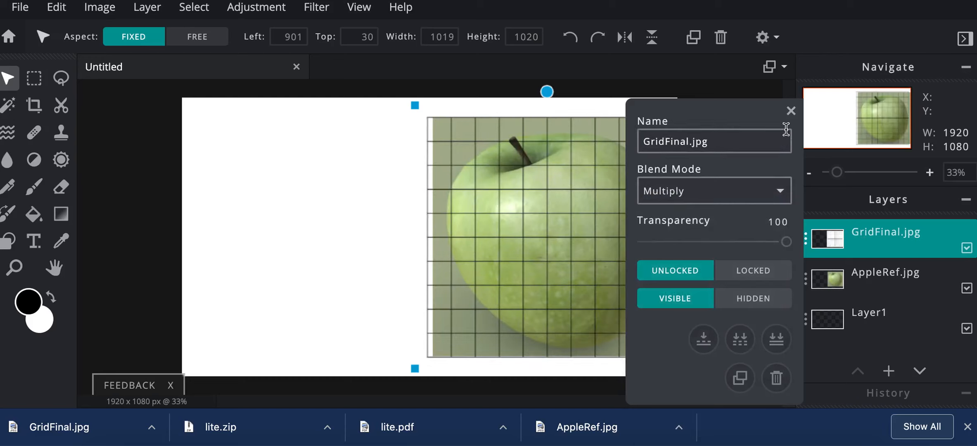
{"action": "left_click", "coordinate": [791, 116]}
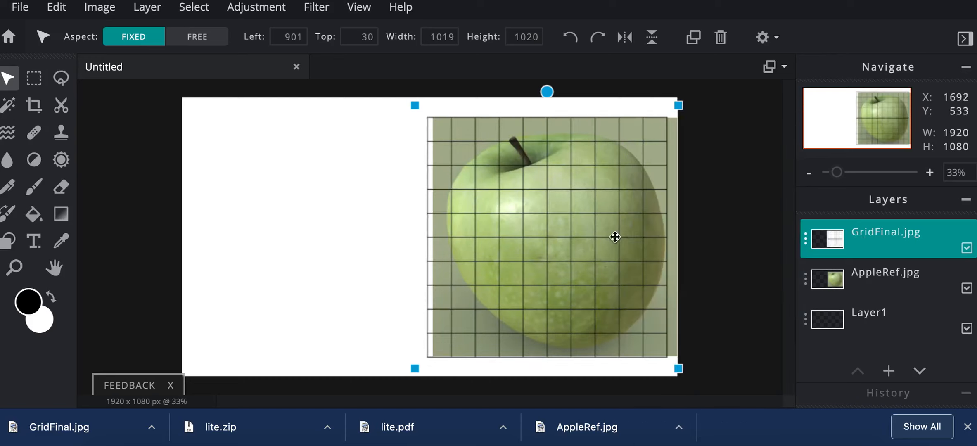
{"action": "left_click_drag", "start_coordinate": [609, 237], "coordinate": [615, 237]}
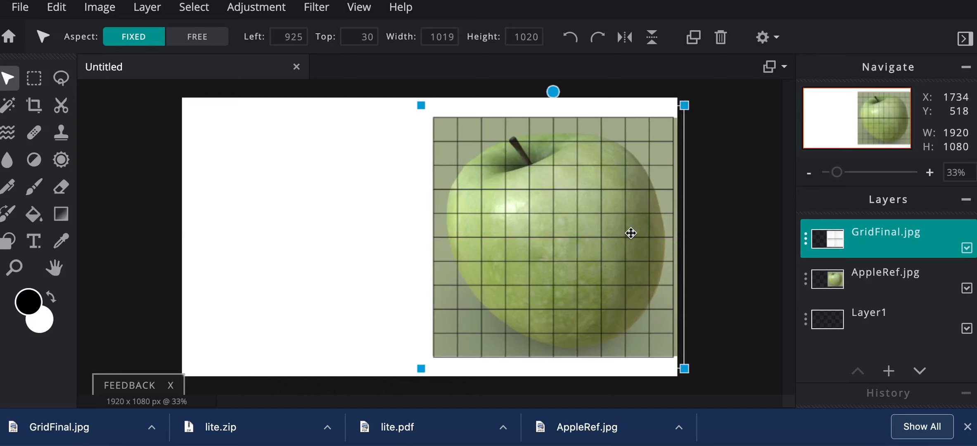
Lock the position of the AppleRef.jpg layer.
{"action": "left_click", "coordinate": [891, 280]}
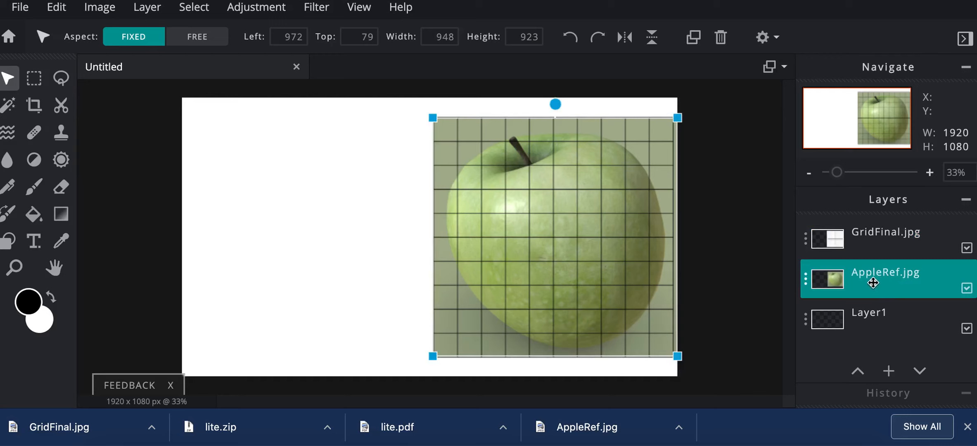
{"action": "left_click", "coordinate": [873, 283]}
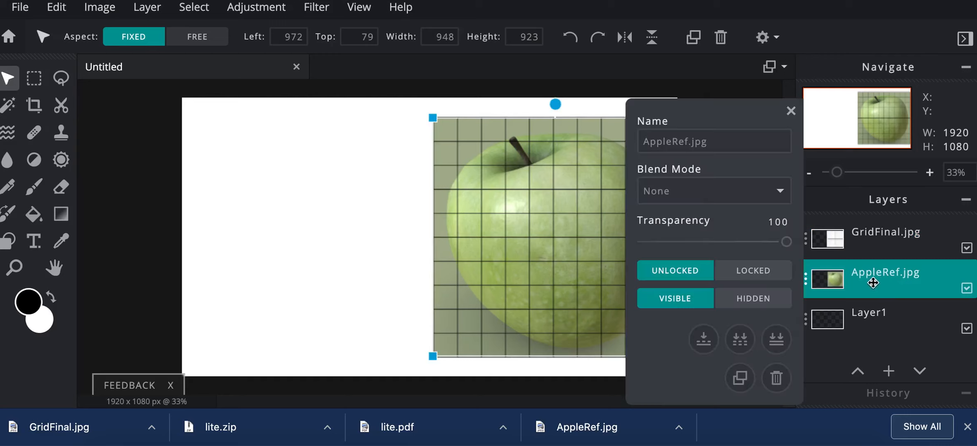
{"action": "left_click", "coordinate": [768, 279]}
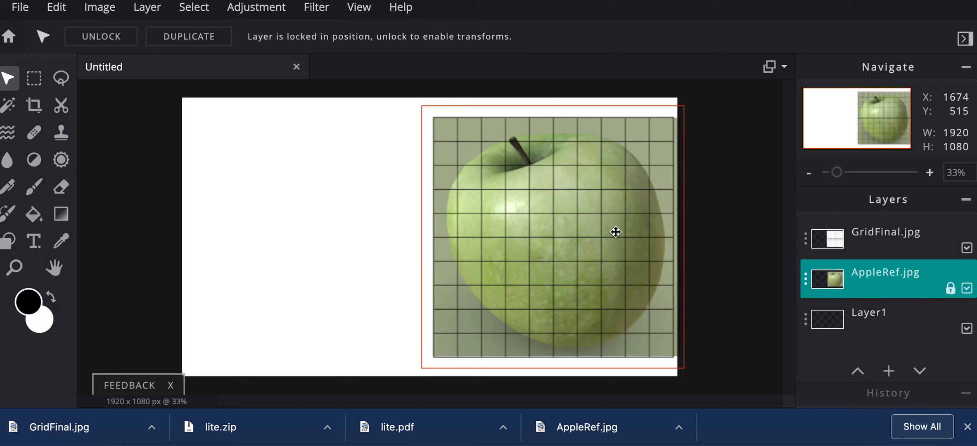
Duplicate the GridFinal.jpg layer and move the copy horizontally onto the blank left half of the canvas.
{"action": "left_click", "coordinate": [872, 243]}
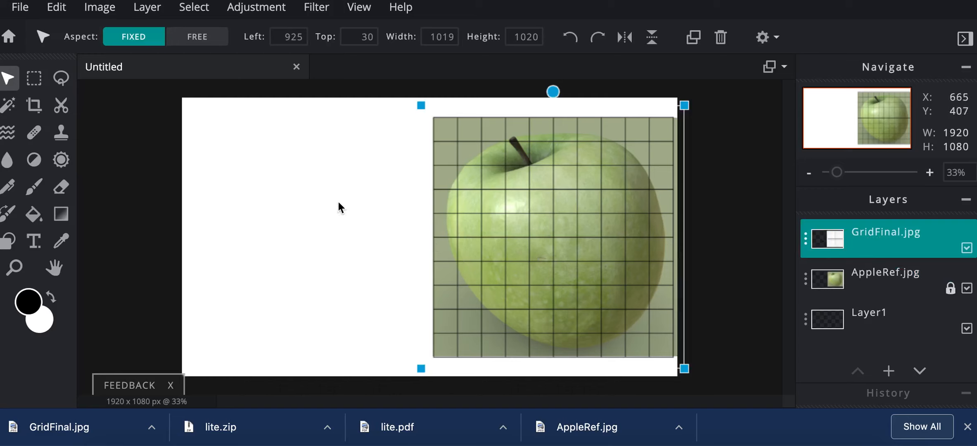
{"action": "left_click", "coordinate": [871, 237]}
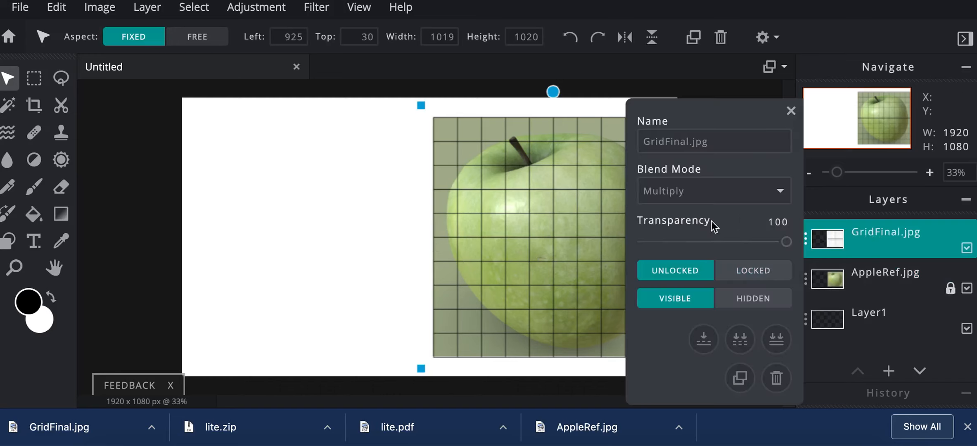
{"action": "left_click", "coordinate": [734, 380]}
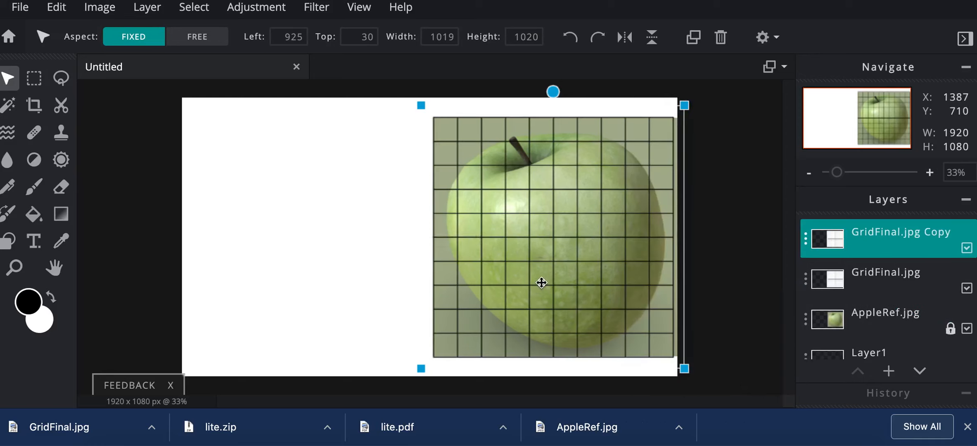
{"action": "left_click_drag", "start_coordinate": [542, 276], "coordinate": [297, 273]}
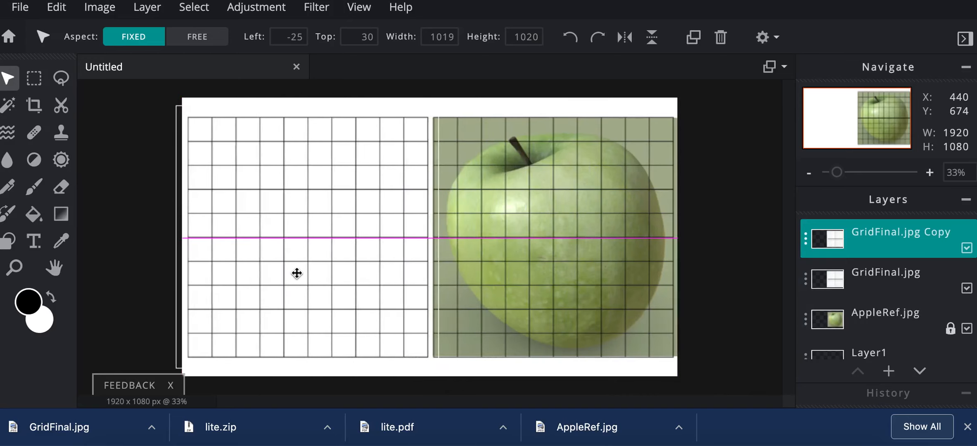
{"action": "left_click_drag", "start_coordinate": [297, 273], "coordinate": [297, 273]}
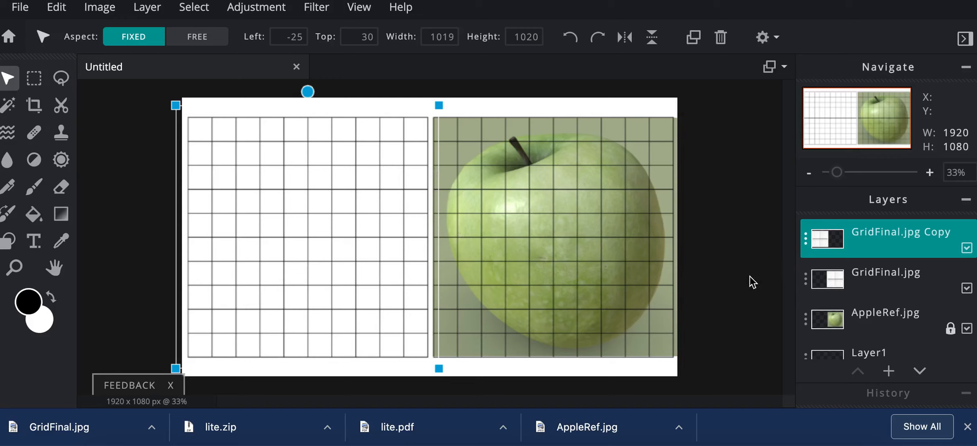
Lock the positions of both grid layers, GridFinal.jpg Copy and GridFinal.jpg.
{"action": "double_click", "coordinate": [885, 239]}
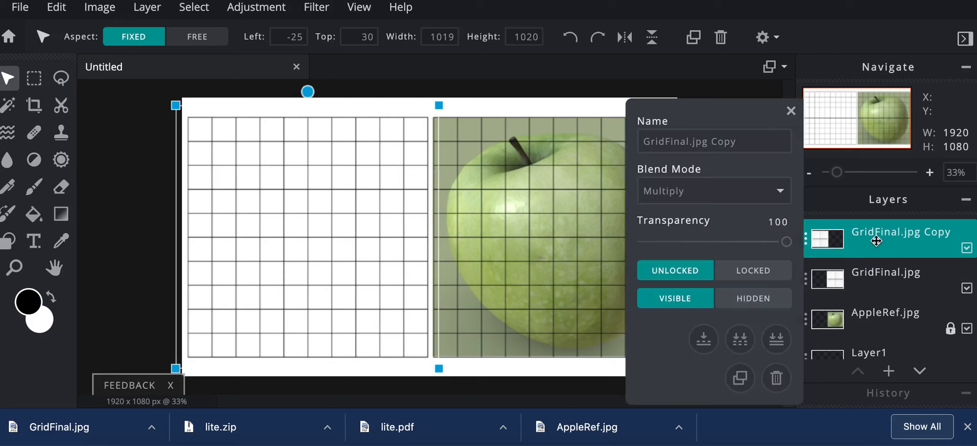
{"action": "left_click", "coordinate": [784, 274]}
{"action": "double_click", "coordinate": [888, 277]}
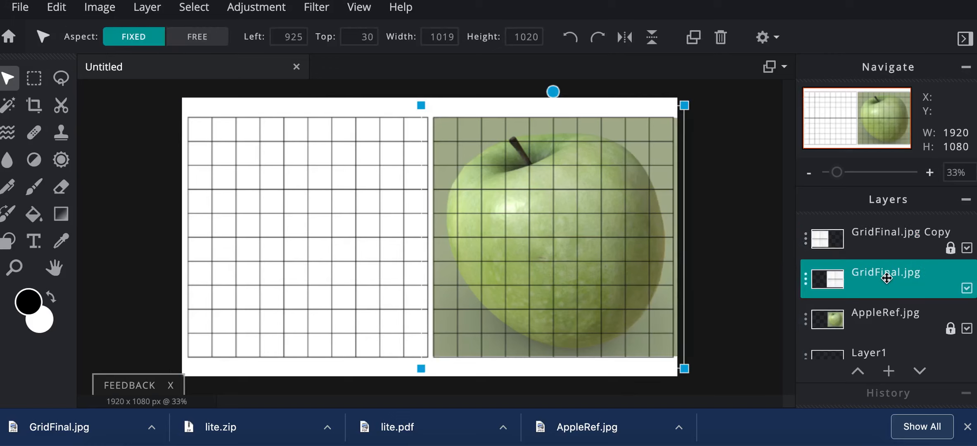
{"action": "left_click", "coordinate": [764, 269]}
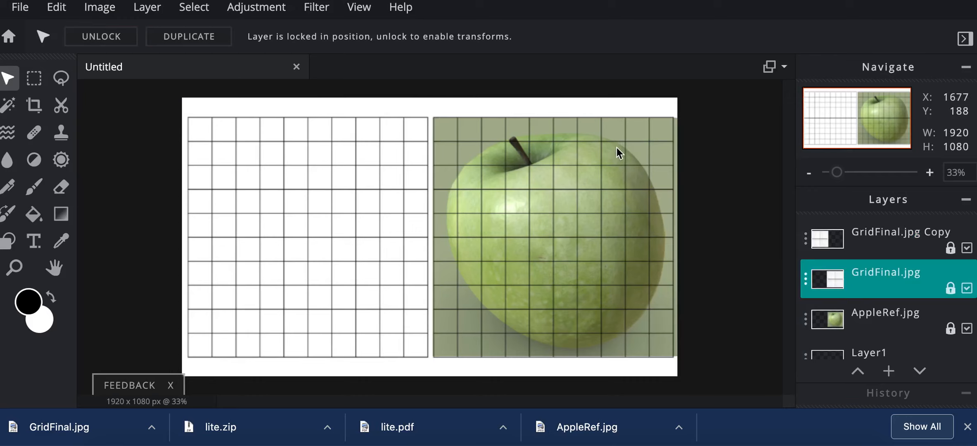
Save the image as a layered PXD file named Still Life Apple and download it.
{"action": "left_click", "coordinate": [965, 428]}
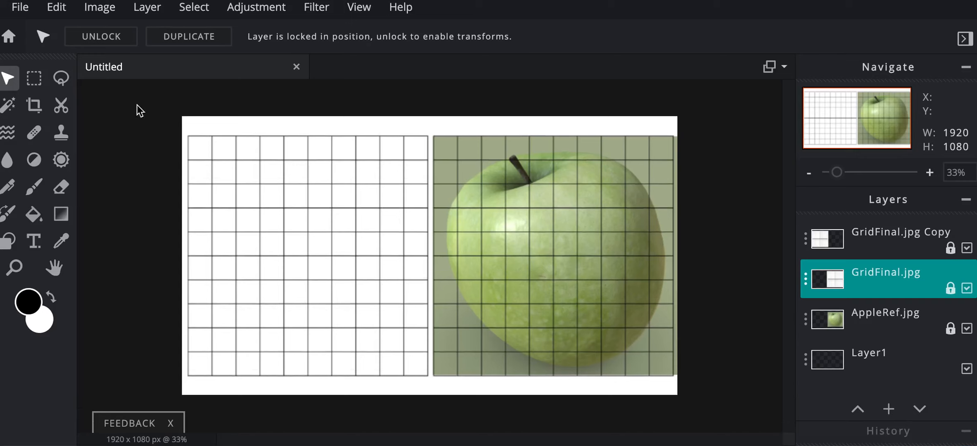
{"action": "left_click", "coordinate": [26, 13]}
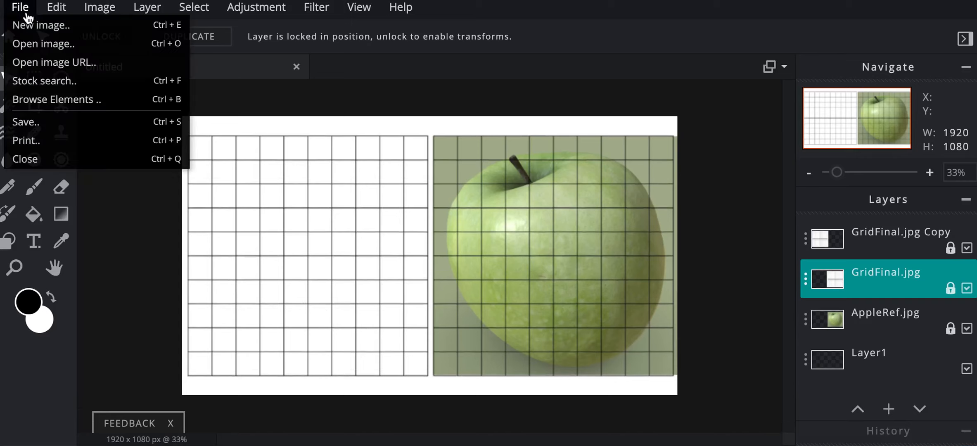
{"action": "left_click", "coordinate": [37, 120]}
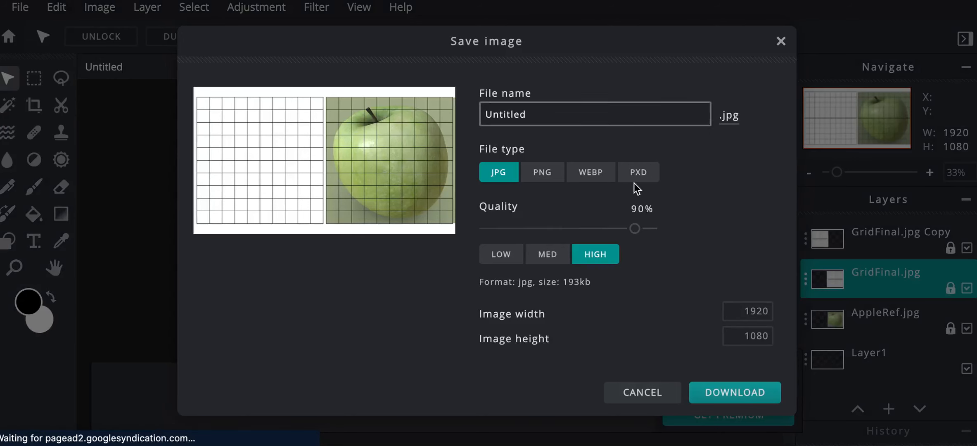
{"action": "left_click", "coordinate": [639, 175]}
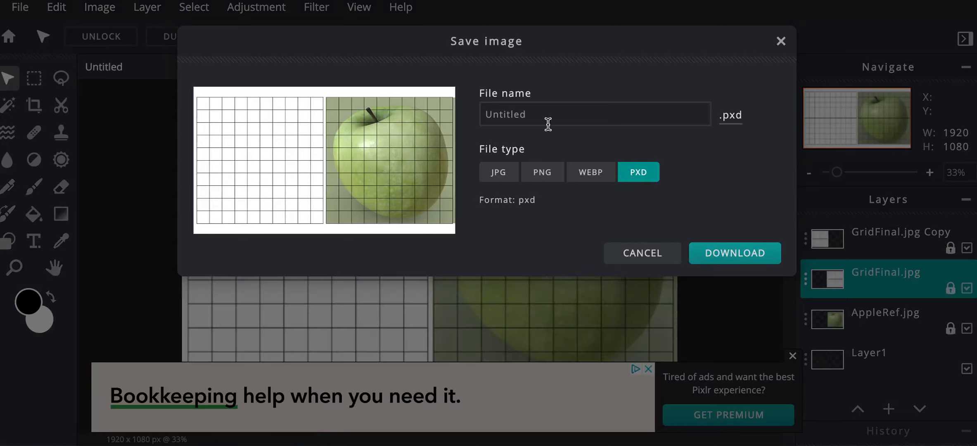
{"action": "left_click_drag", "start_coordinate": [545, 118], "coordinate": [455, 111]}
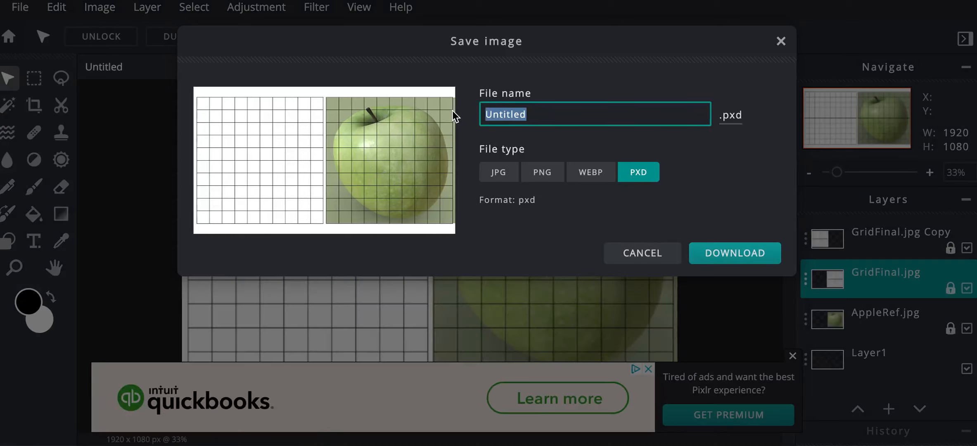
{"action": "type", "text": "Still L"}
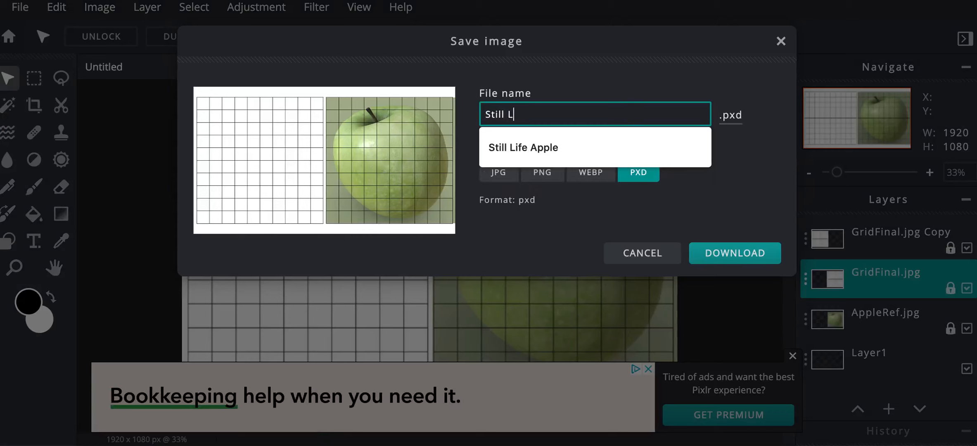
{"action": "type", "text": "ife A"}
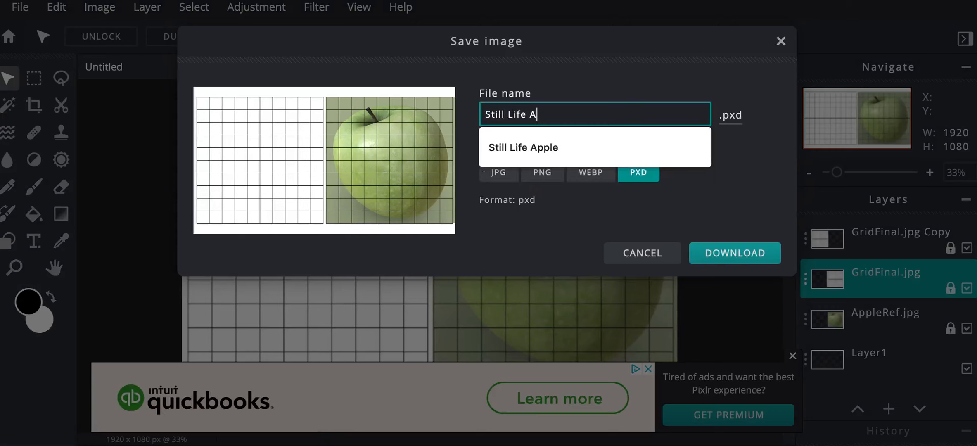
{"action": "type", "text": "pple"}
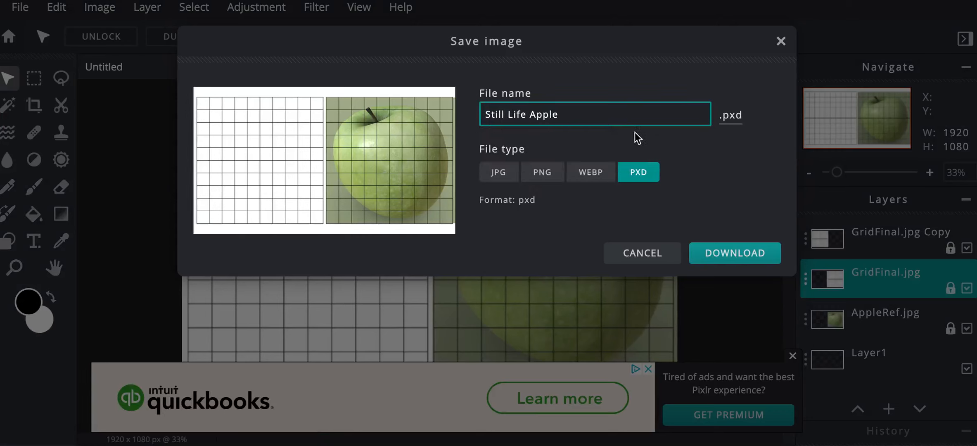
{"action": "left_click", "coordinate": [734, 253]}
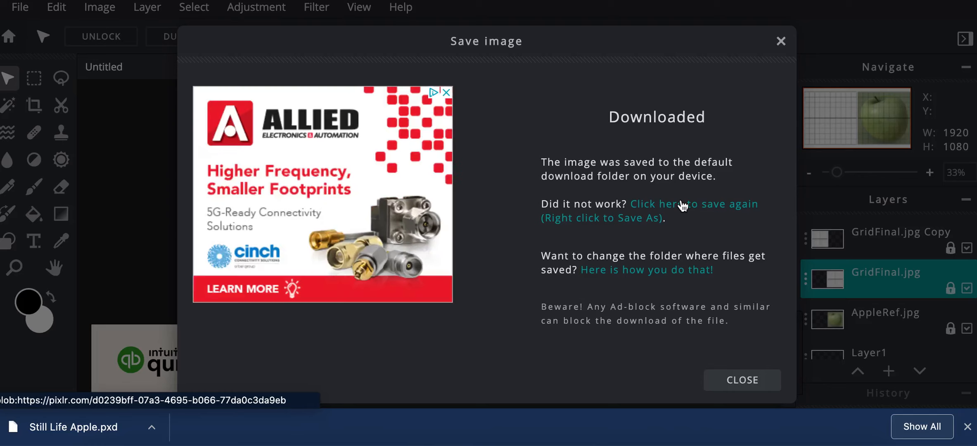
{"action": "left_click", "coordinate": [780, 42]}
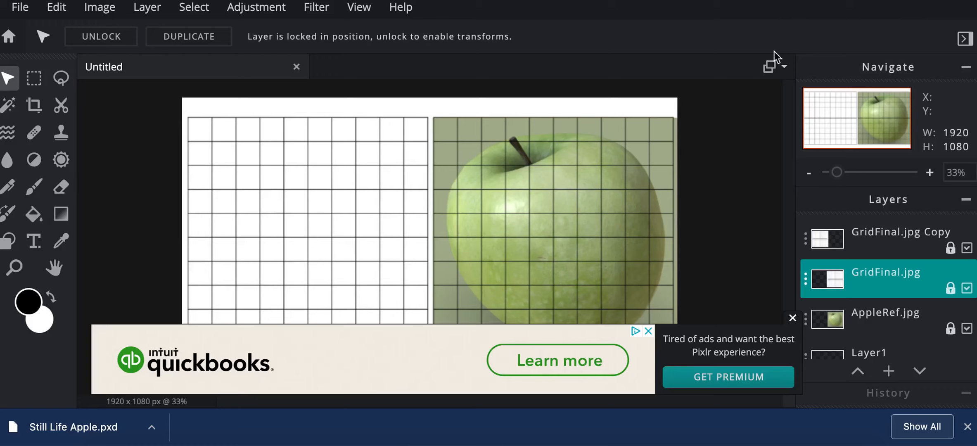